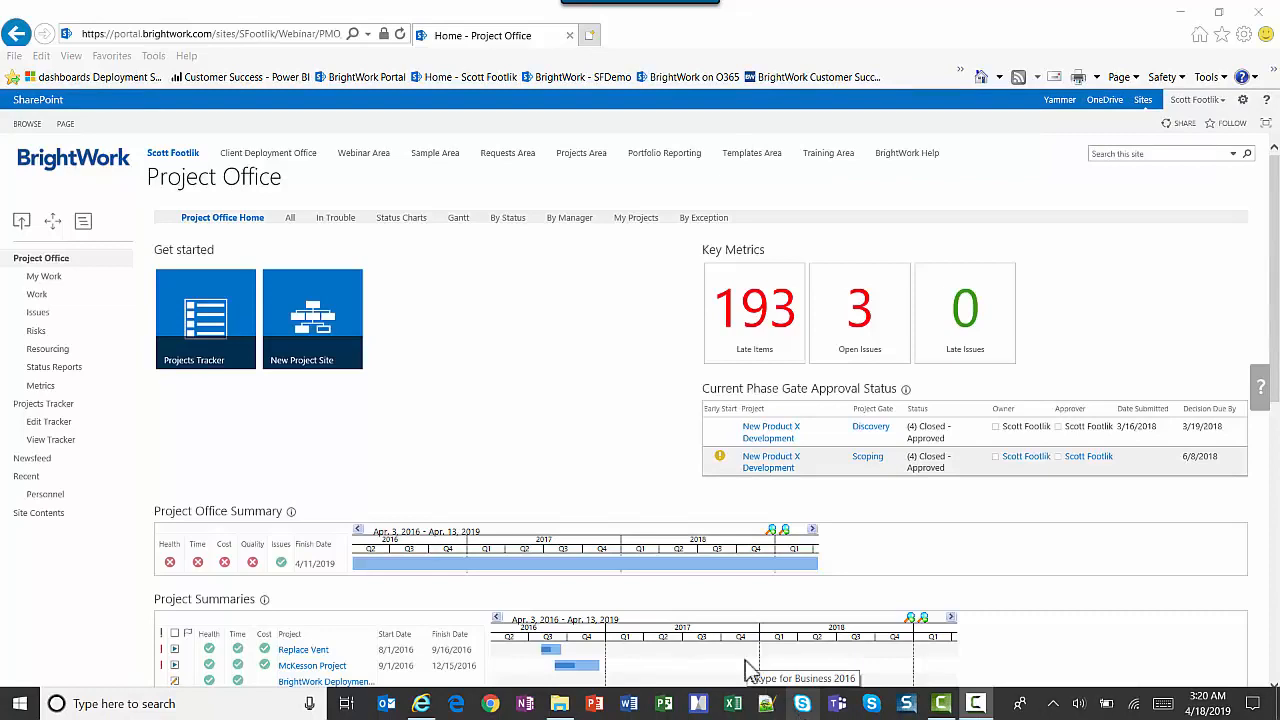
Open the Status Charts page of the Project Office and switch the page into edit mode.
left_click(400, 220)
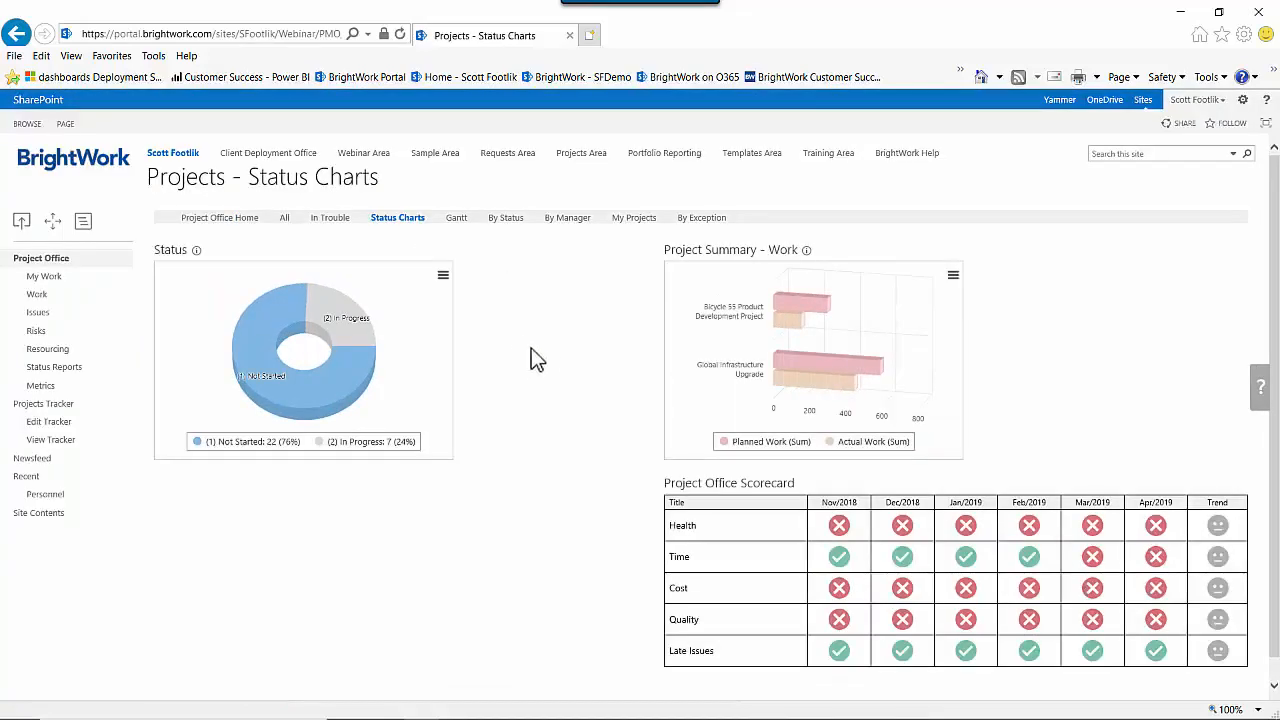
left_click(65, 124)
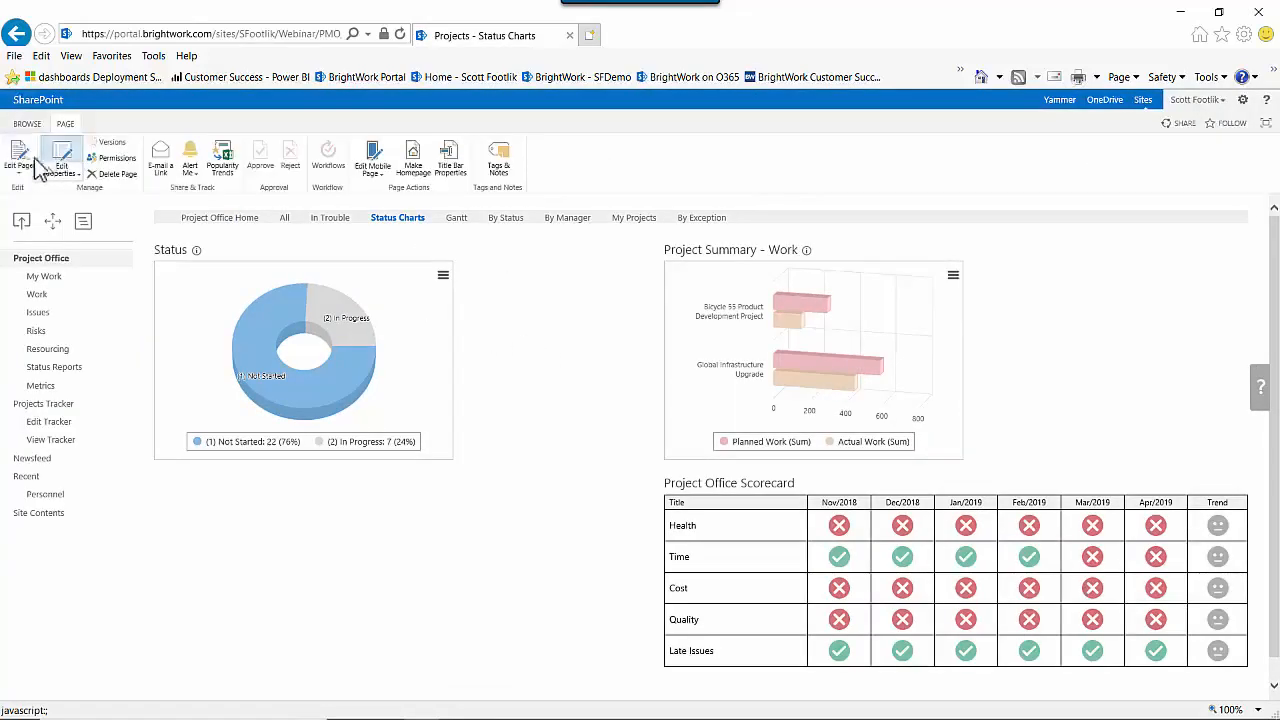
left_click(20, 155)
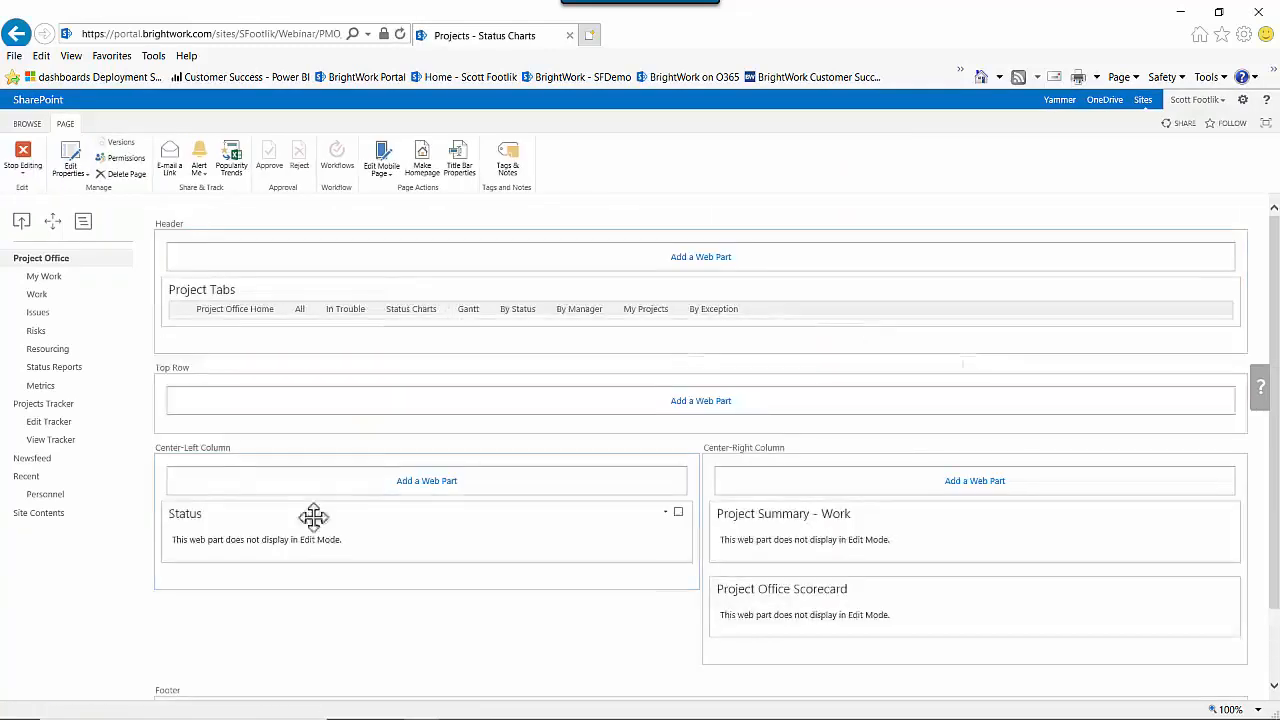
Add a Reporter (BrightWork) web part from the BrightWork Reporter category to the Center-Left Column.
left_click(427, 481)
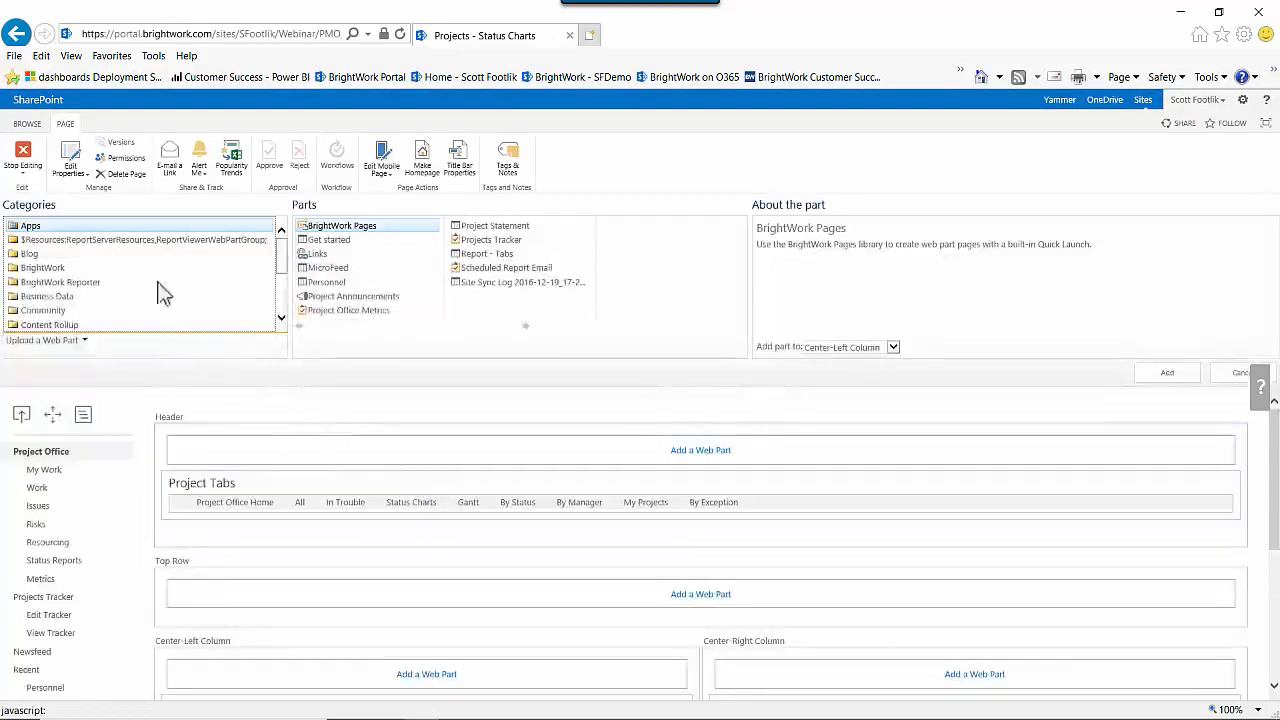
left_click(70, 282)
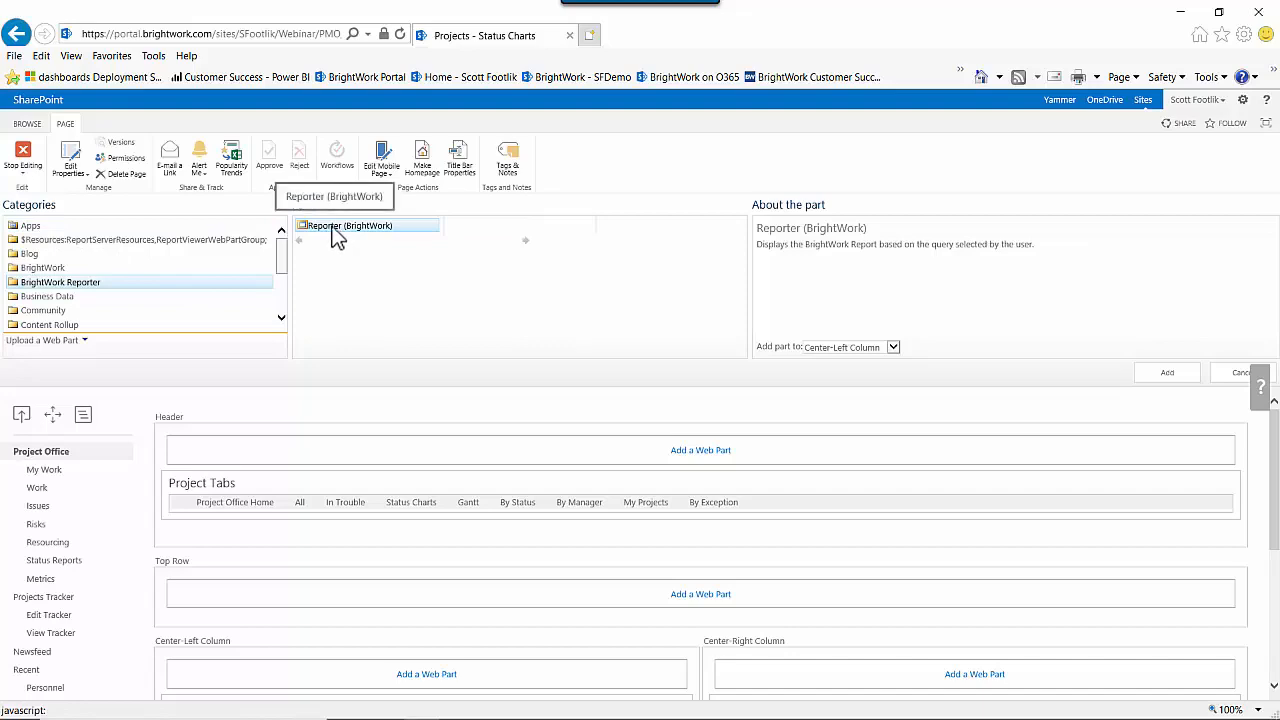
left_click(1174, 373)
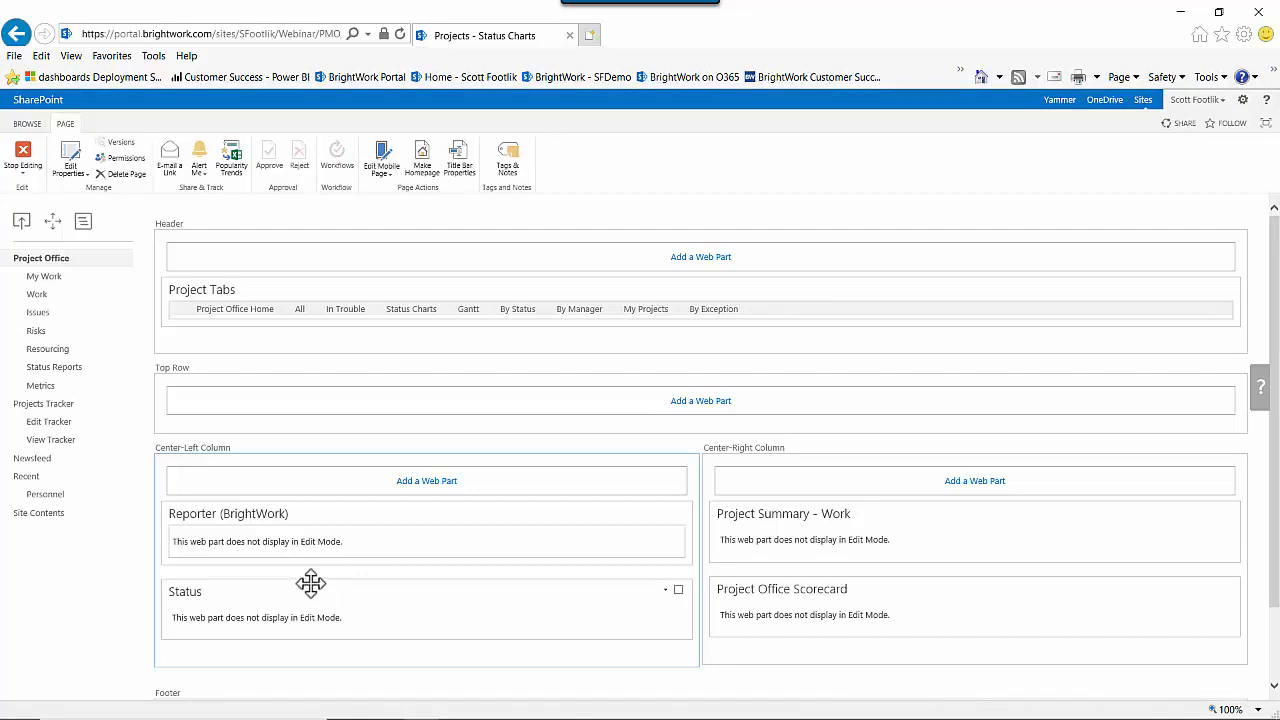
Move the Reporter web part below the Status web part and stop editing the page.
left_click_drag(311, 583, 316, 510)
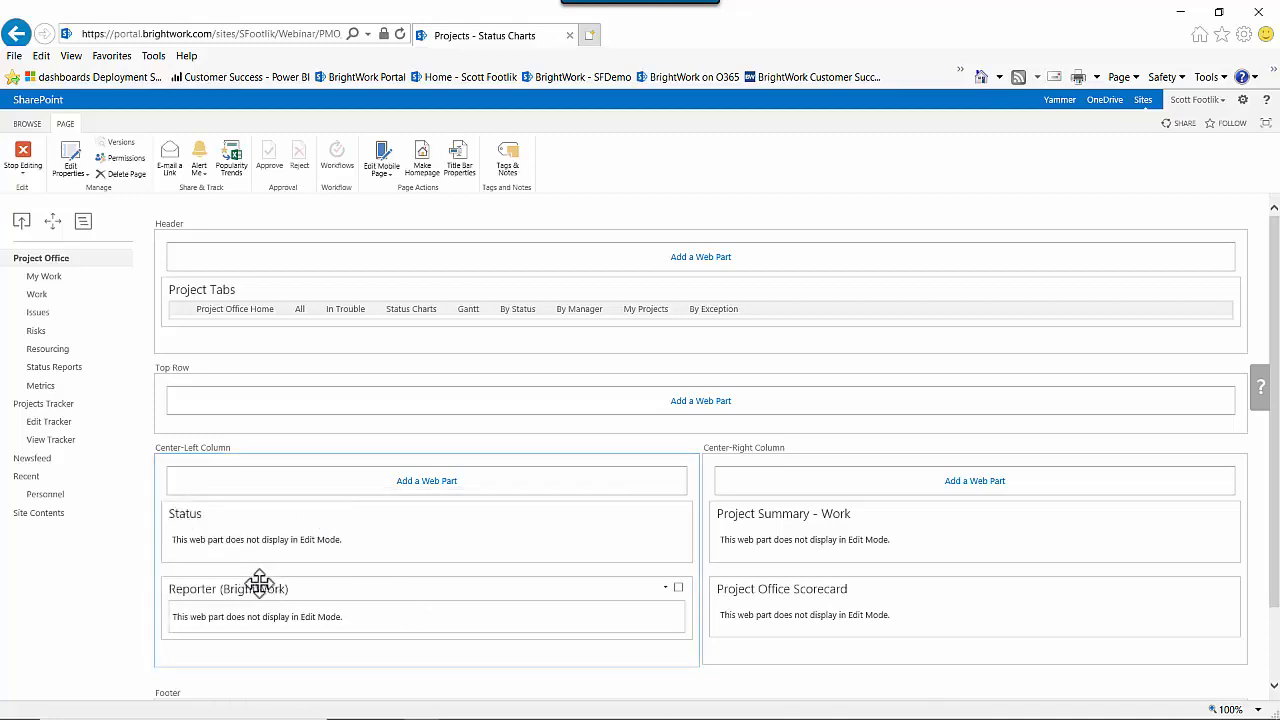
left_click(23, 160)
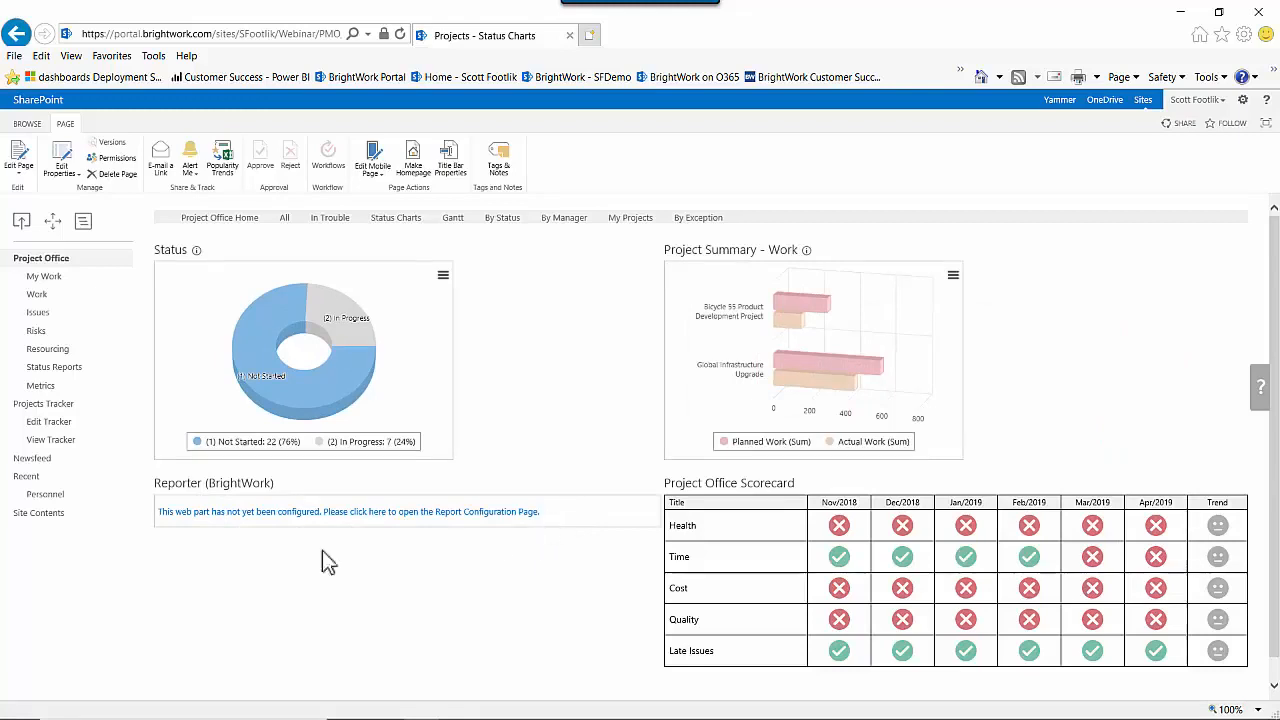
Open the Reporter configuration, choose Reporter Library as data source and Gallery/All Project Summaries as the report.
left_click(278, 521)
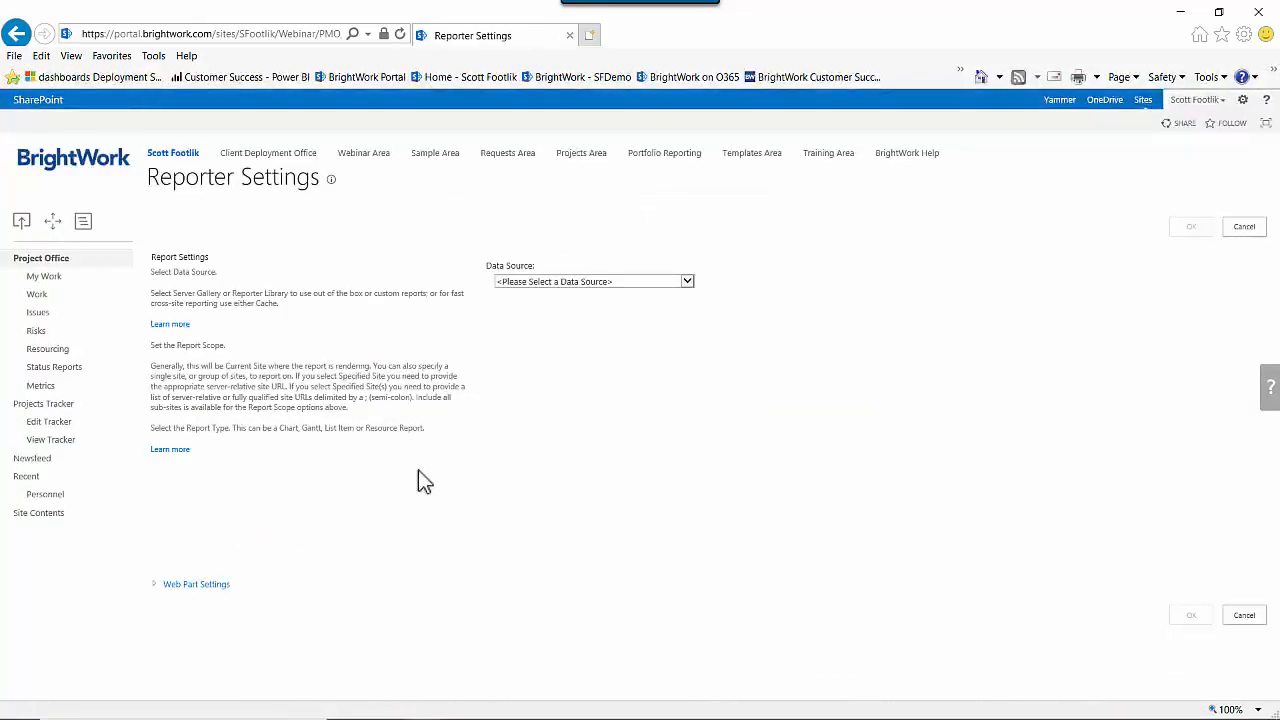
left_click(688, 282)
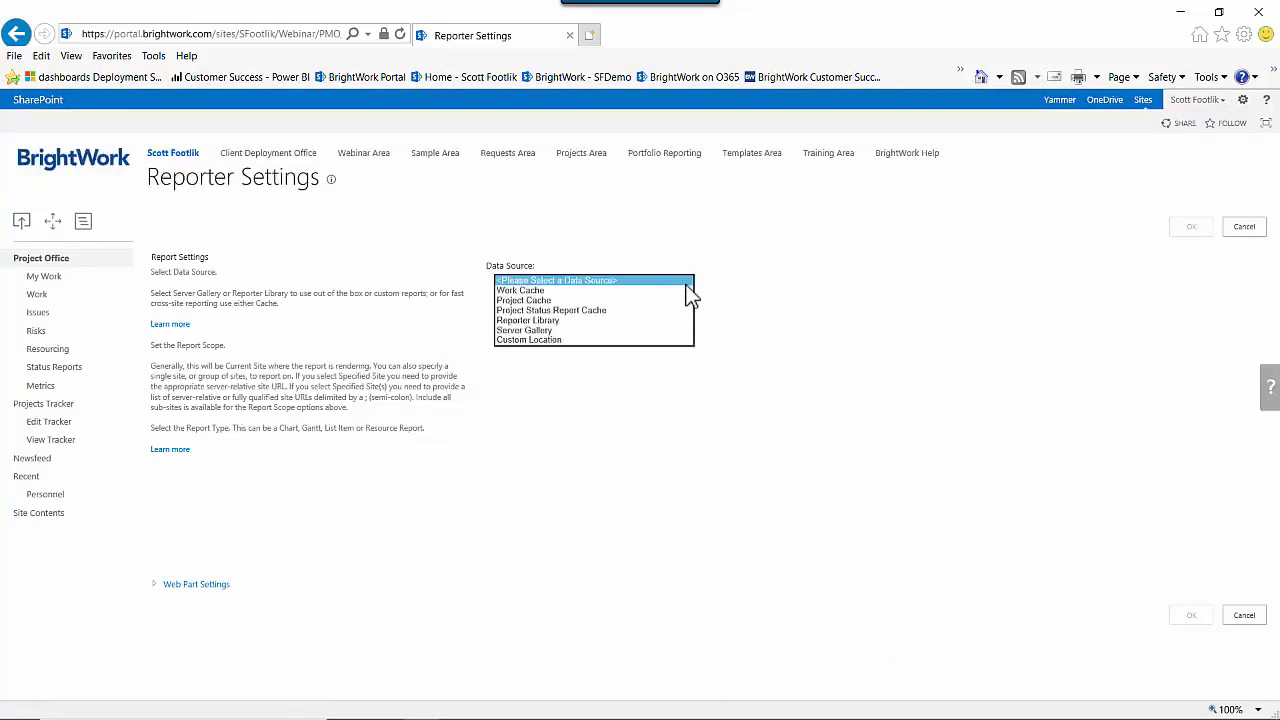
left_click(532, 320)
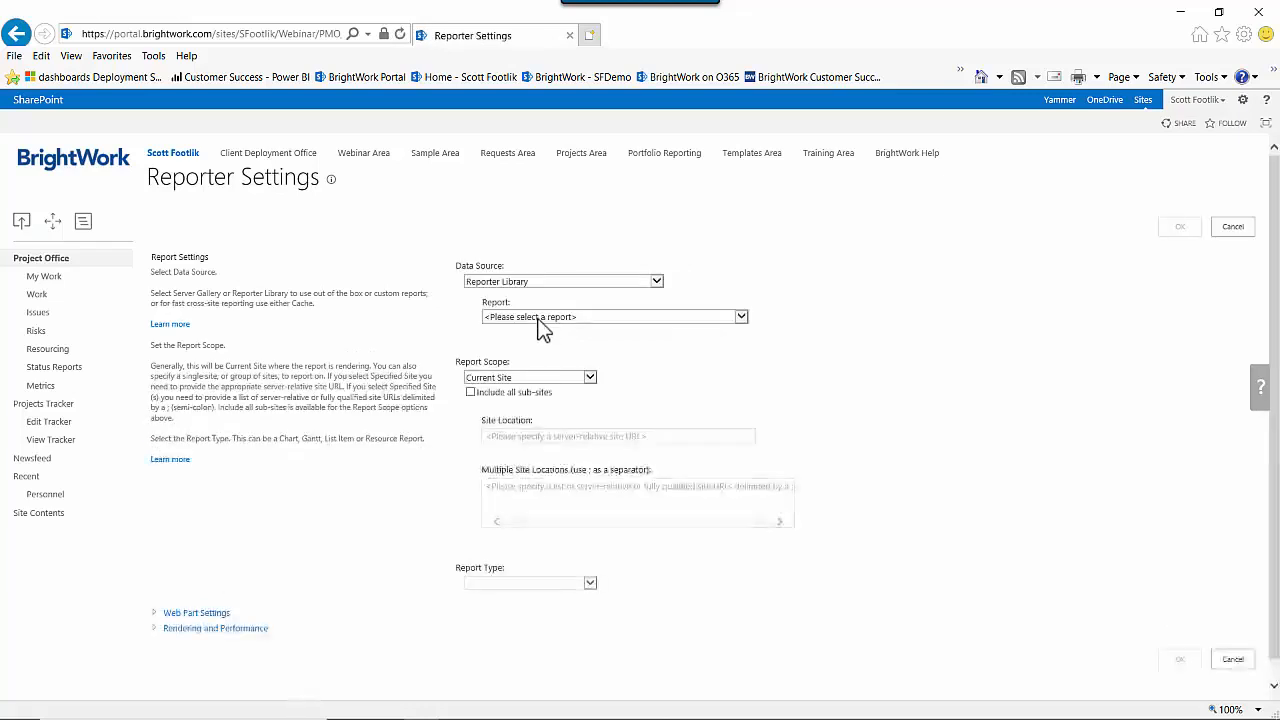
left_click(540, 318)
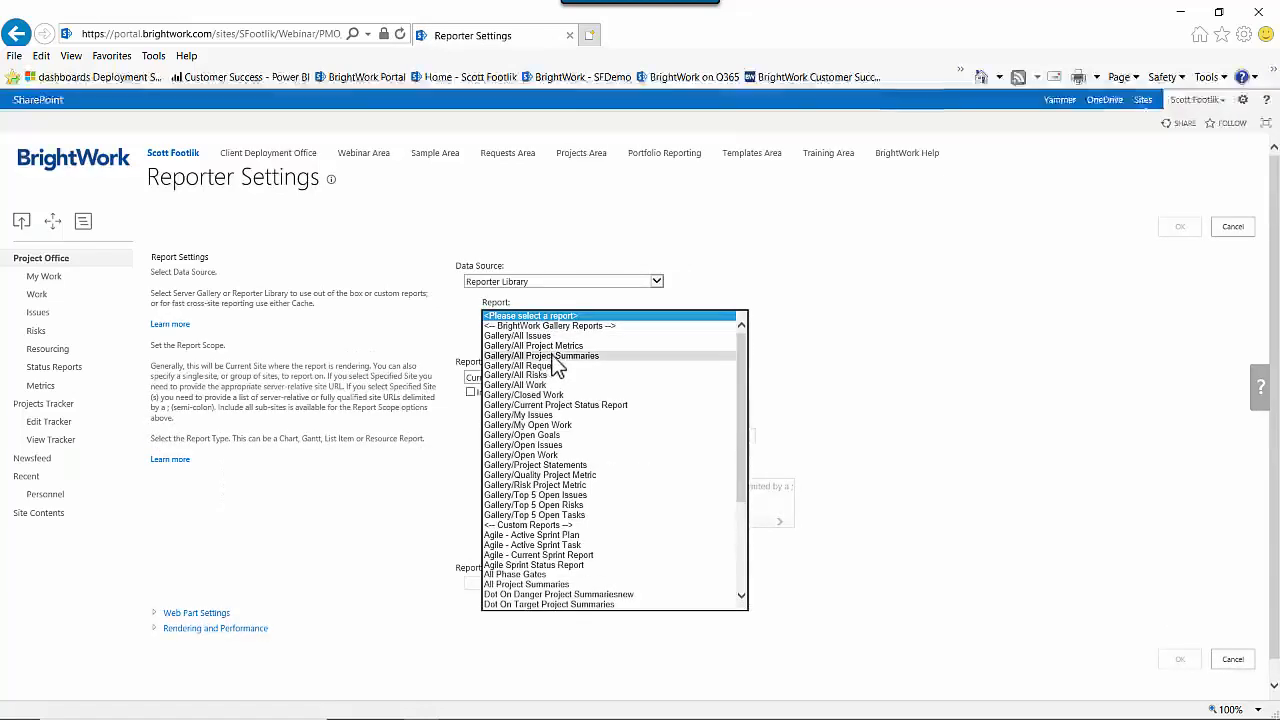
left_click(574, 358)
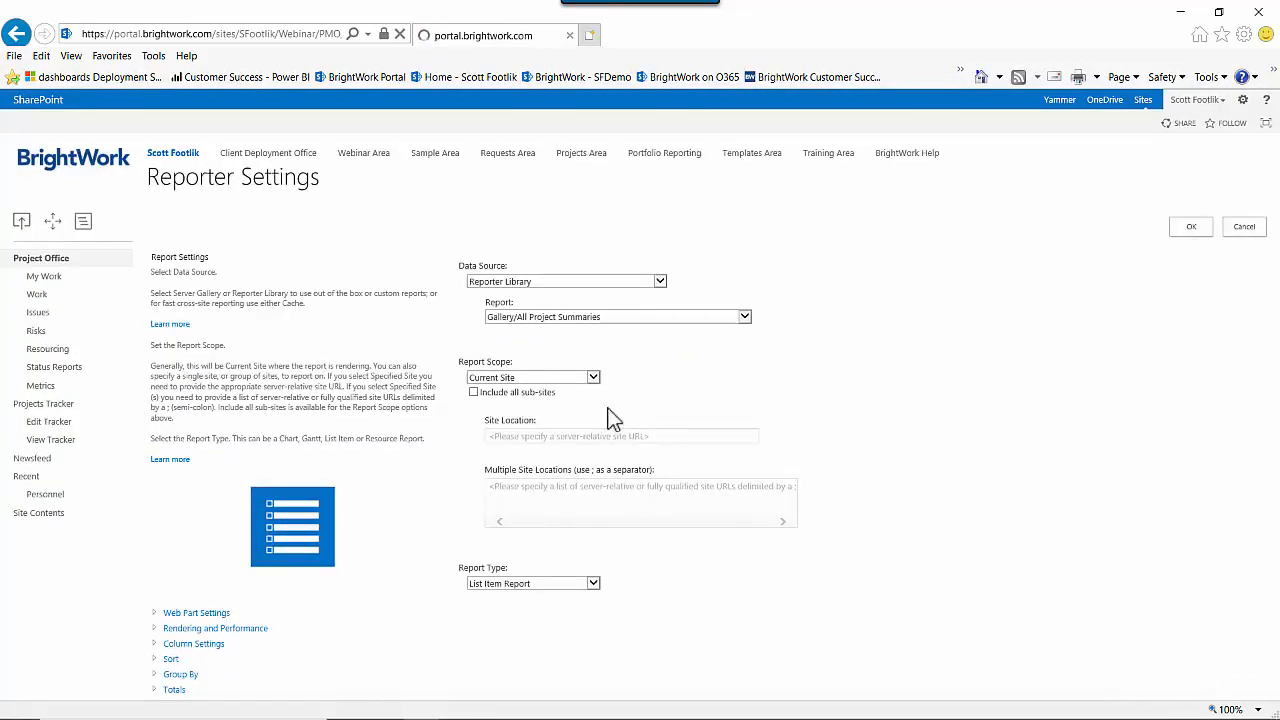
Include all sub-sites in the report scope and set the report type to Chart Report.
left_click(470, 393)
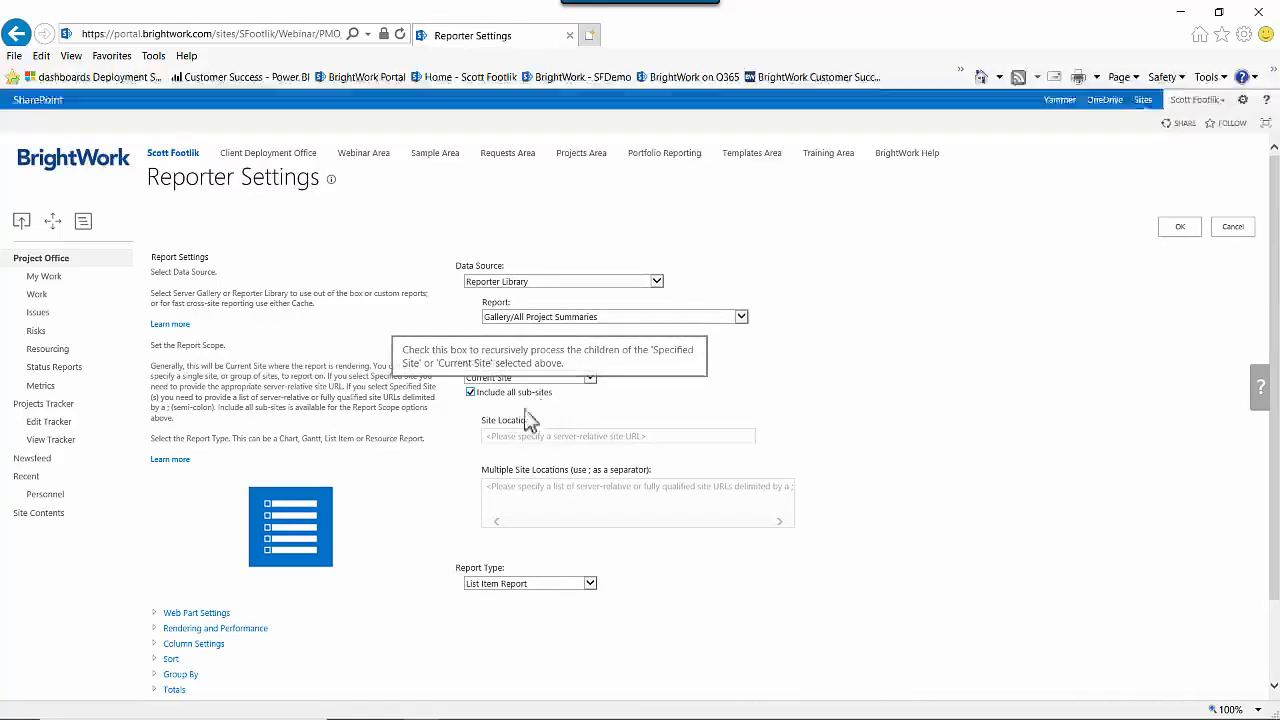
scroll(434, 466, "down", 1)
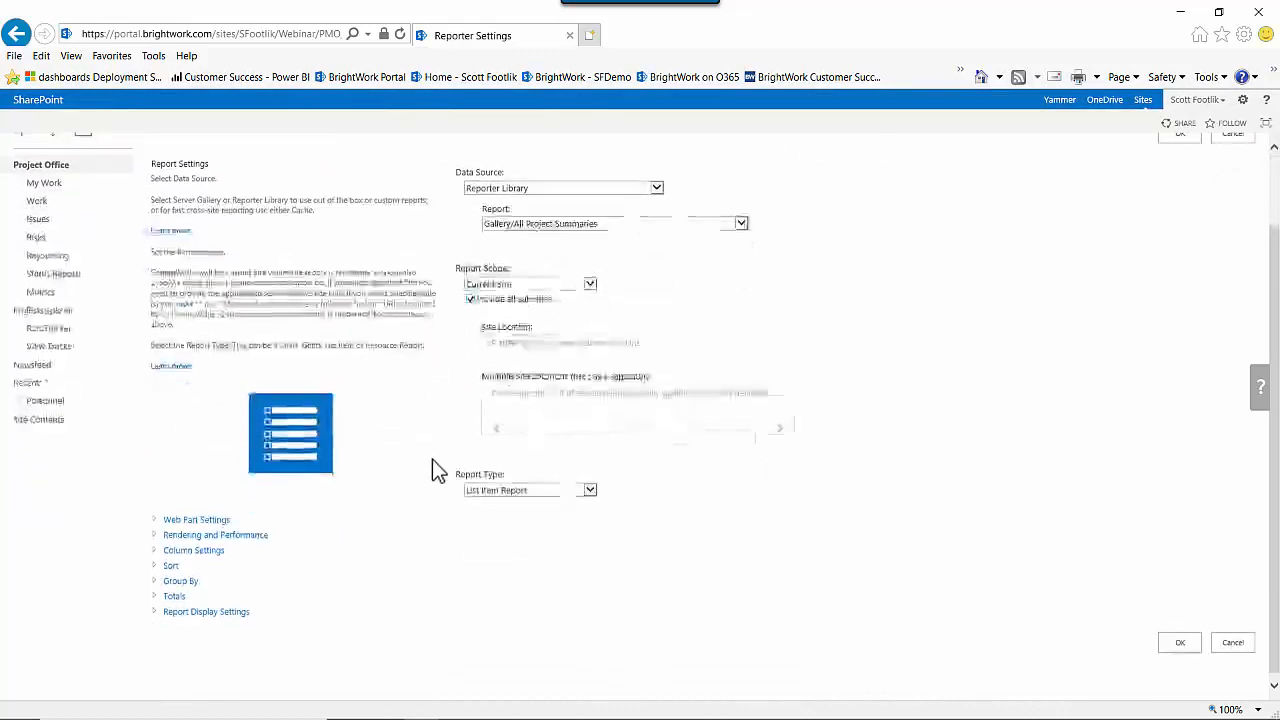
left_click(590, 485)
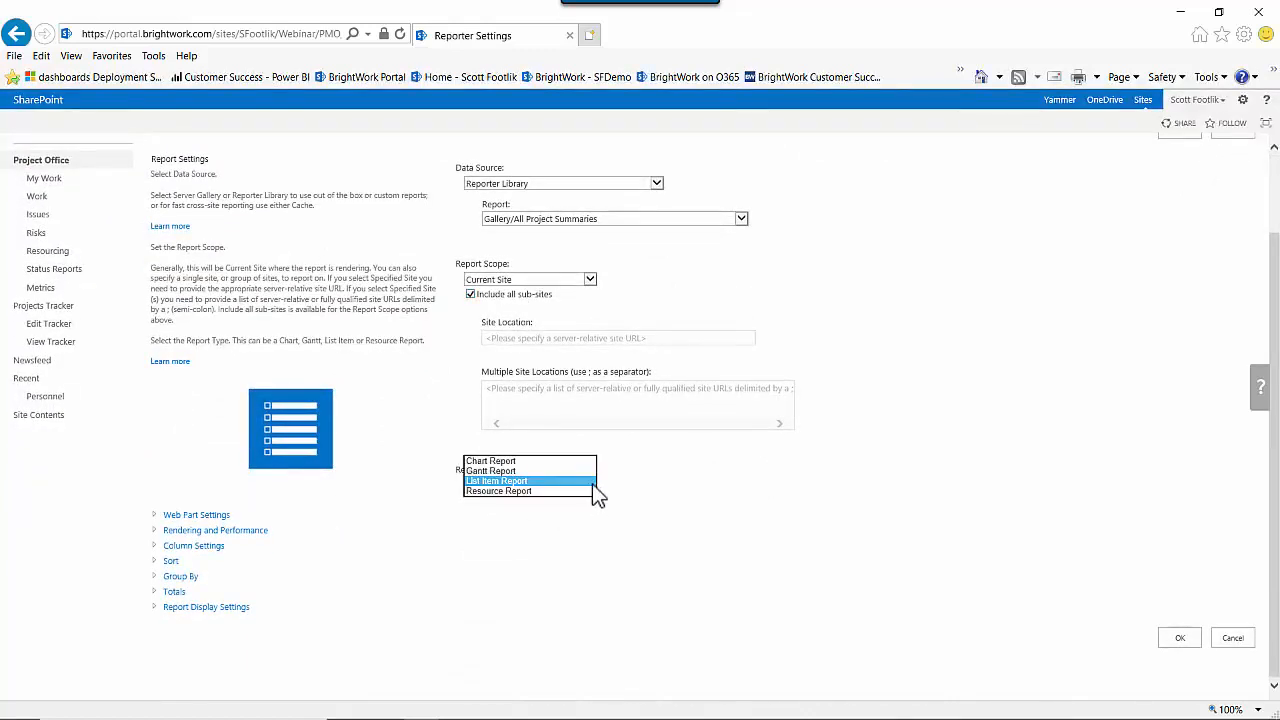
left_click(500, 462)
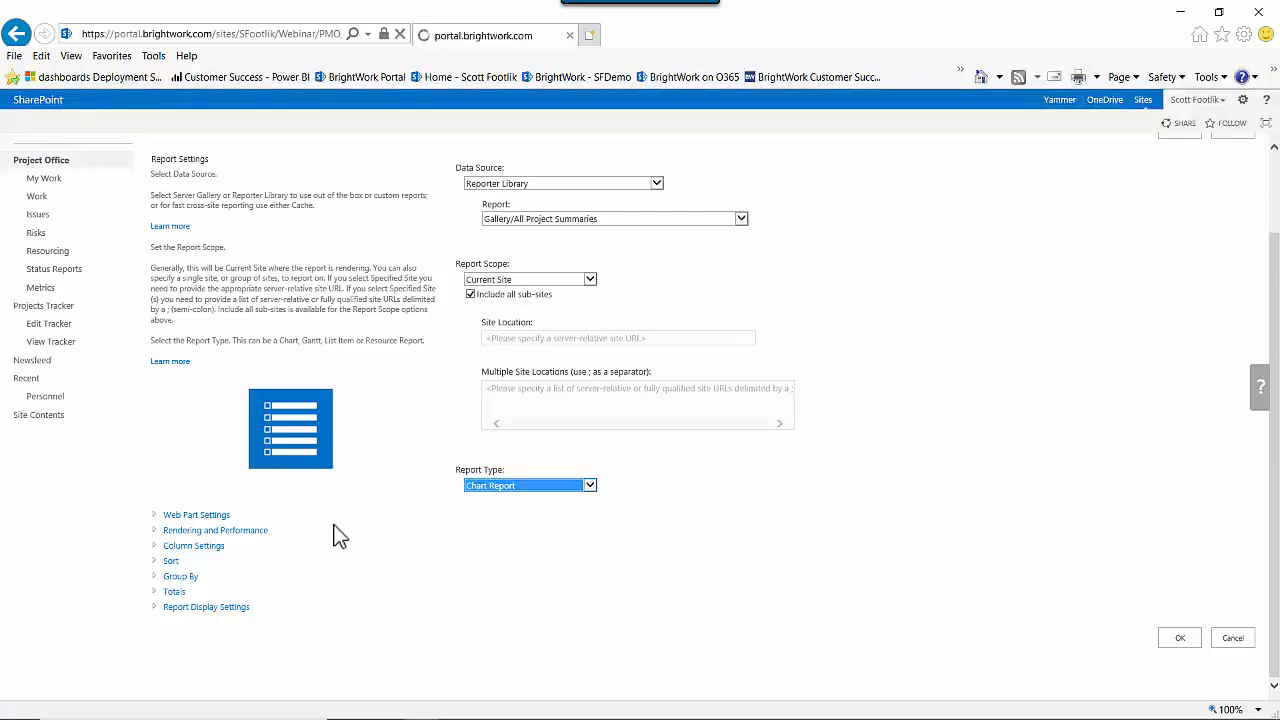
Expand the web part settings and set the web part title to Projects Summary - Cost.
scroll(360, 526, "down", 2)
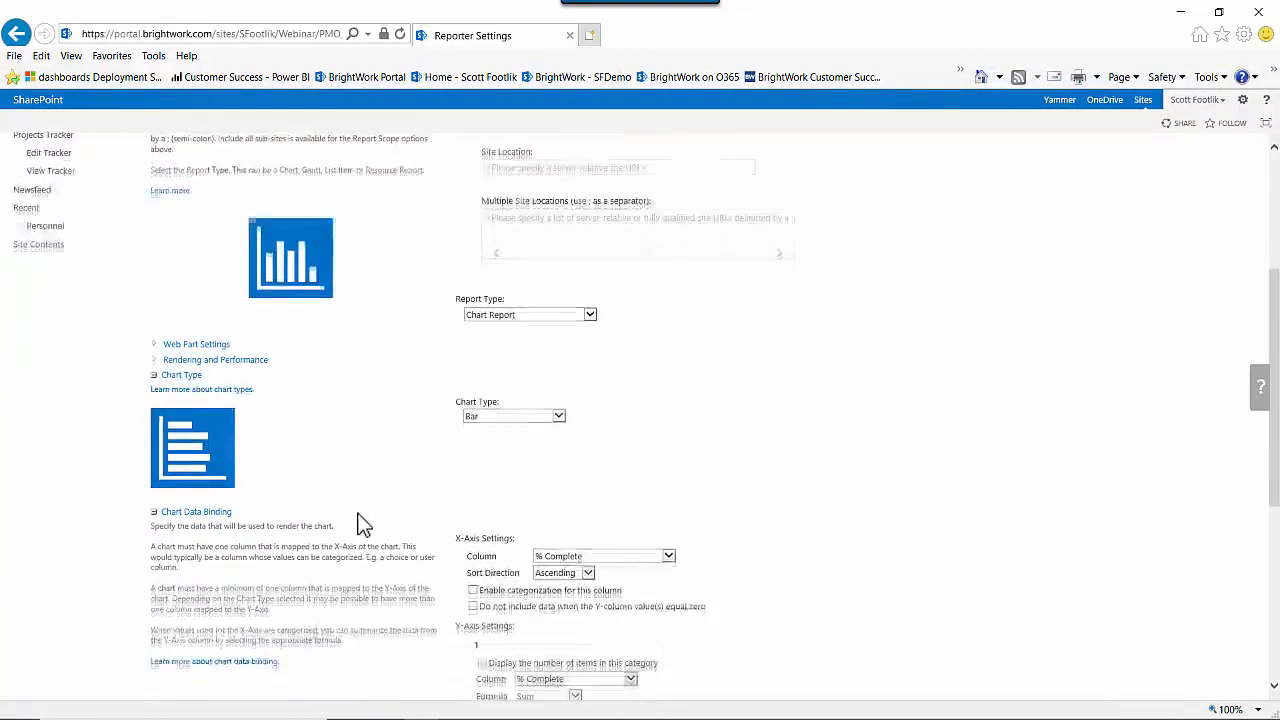
left_click(157, 347)
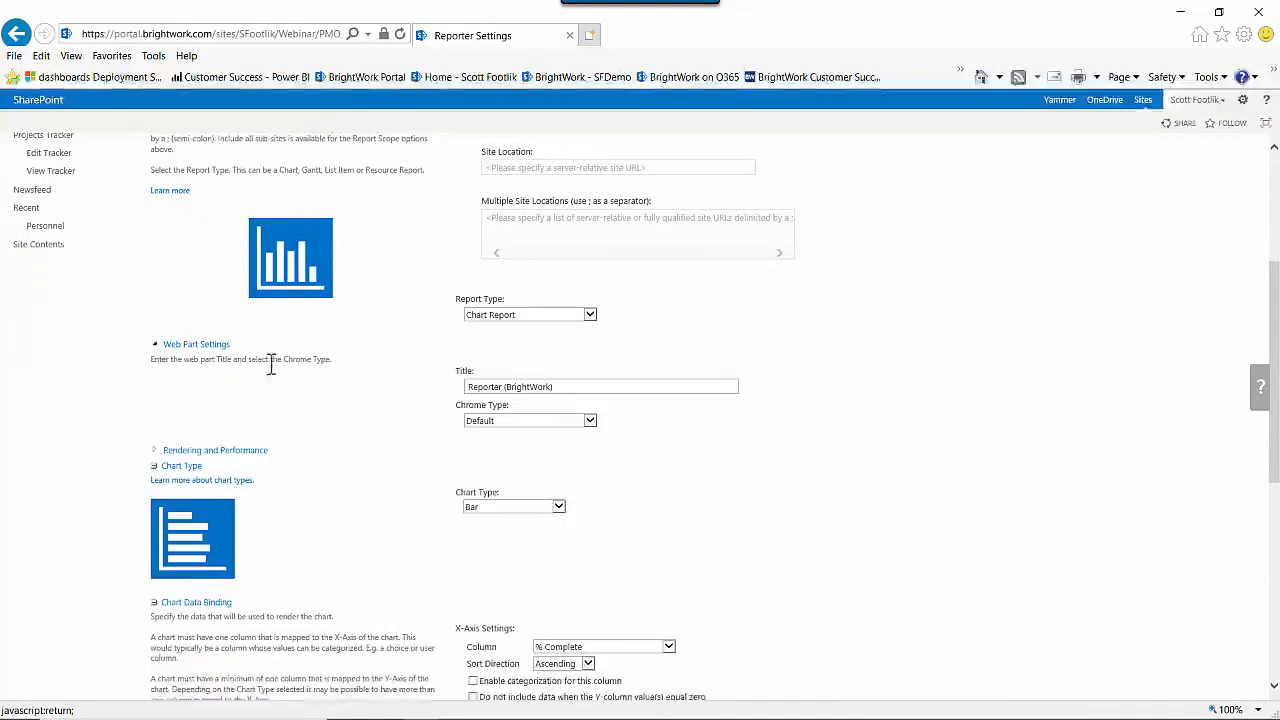
triple_click(602, 387)
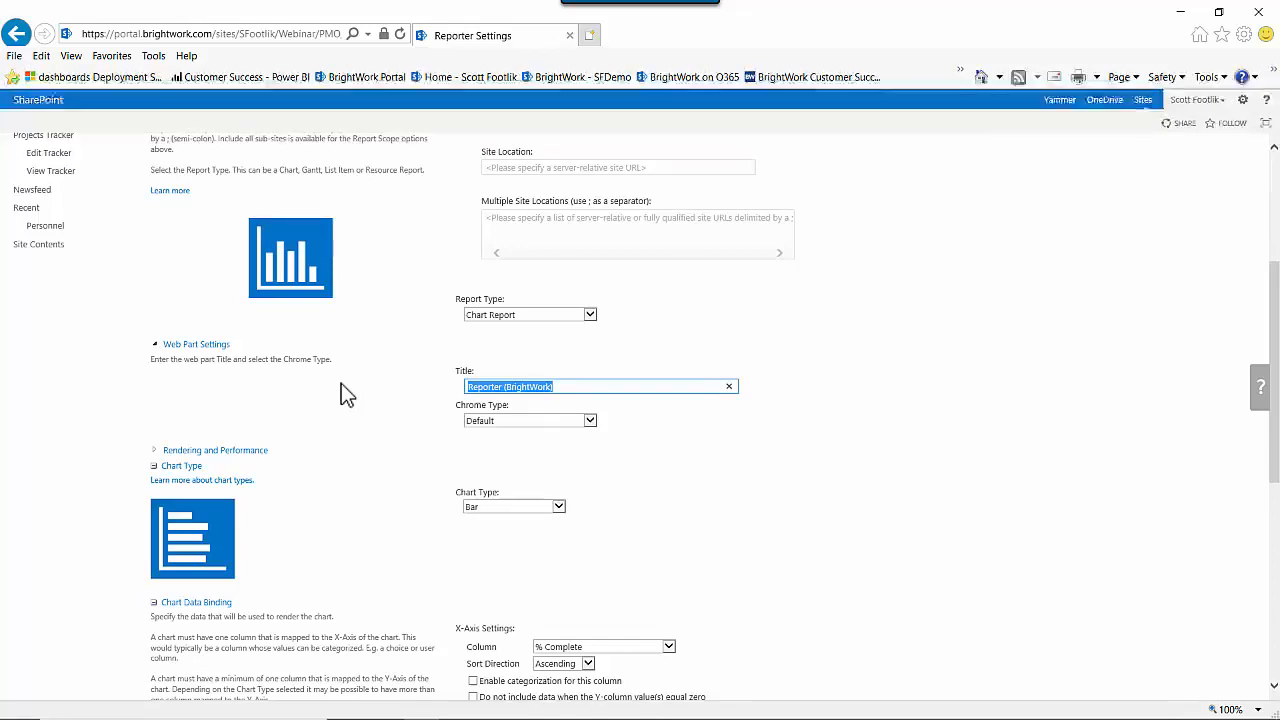
type("Projec")
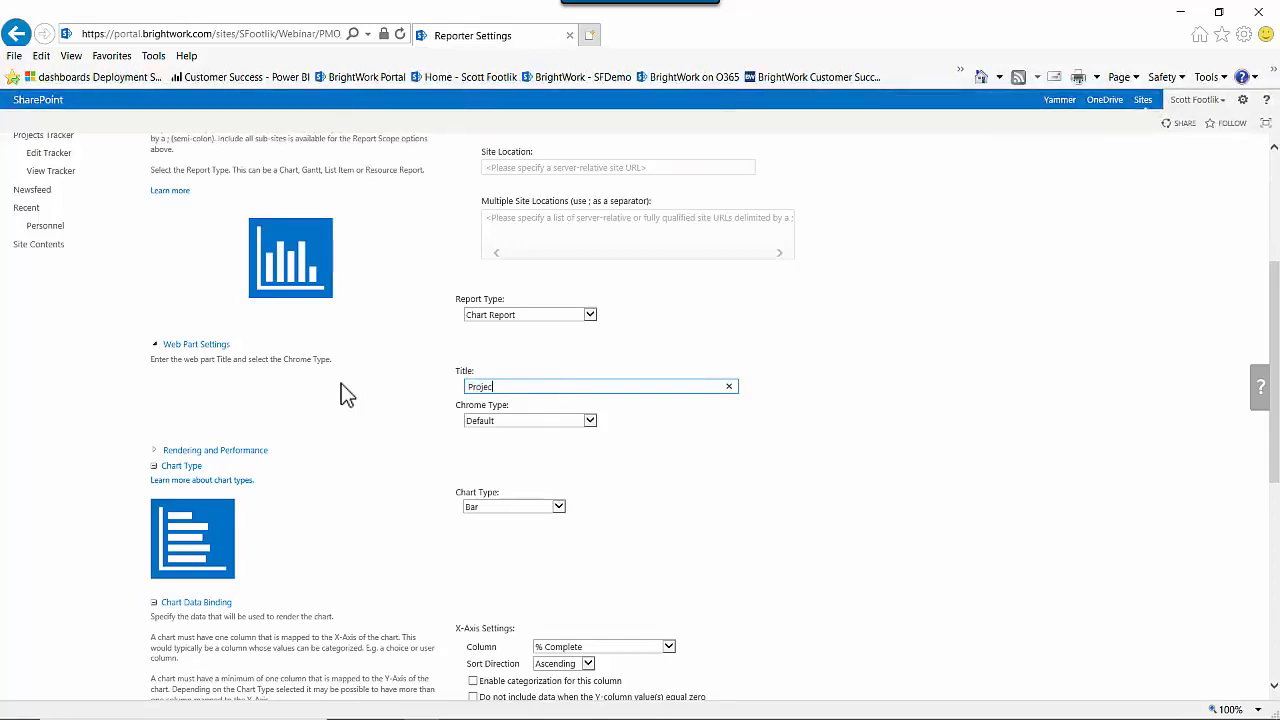
type("ts Summary")
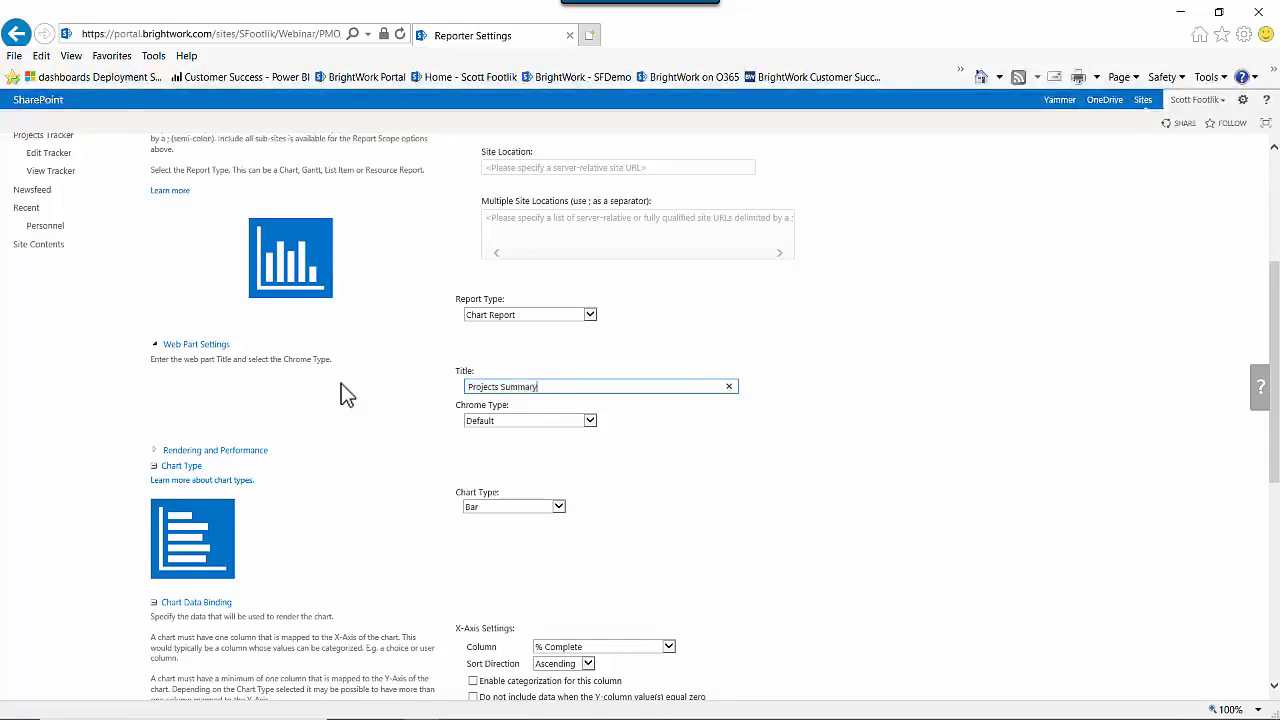
type(" - Cost")
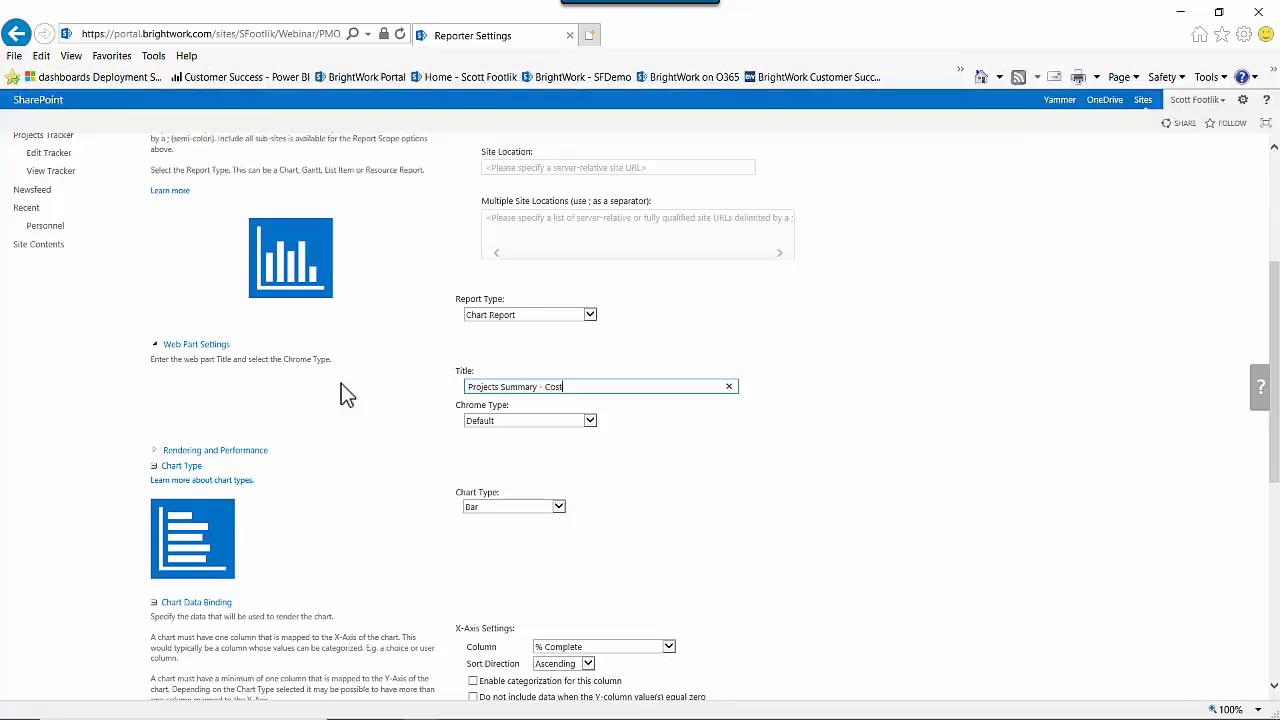
left_click(402, 466)
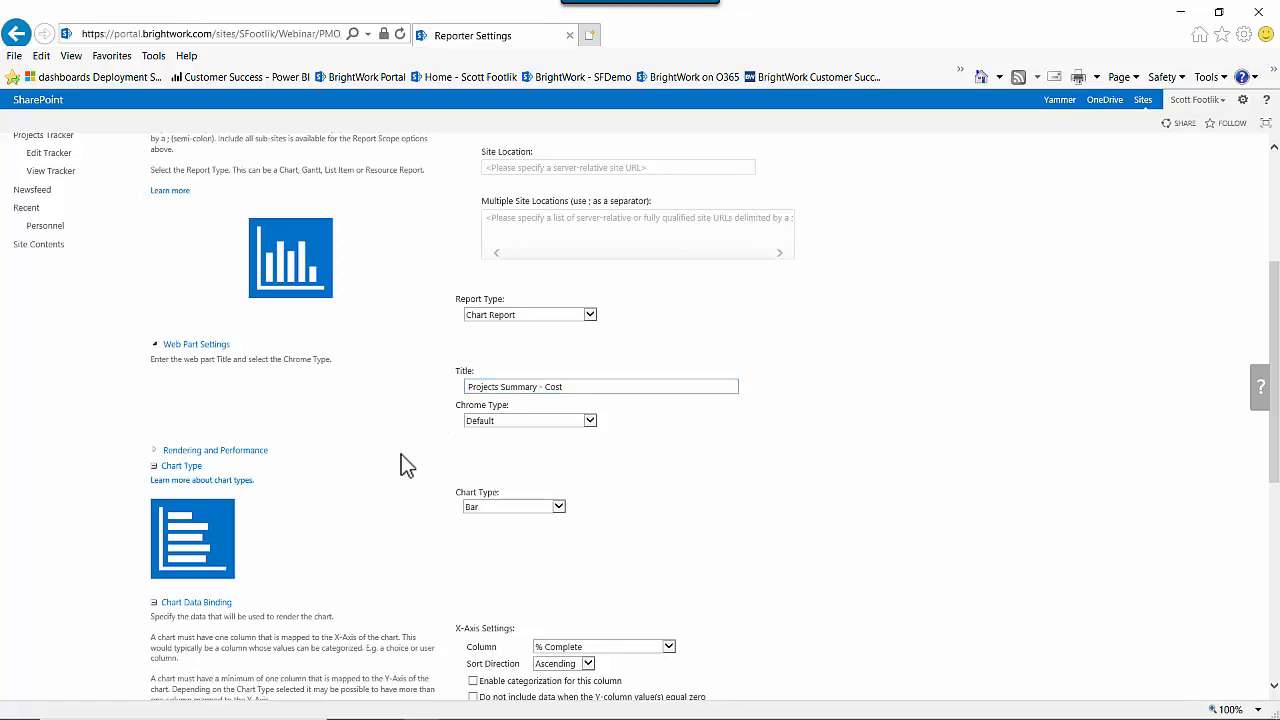
Change the chart type to Column.
scroll(605, 465, "down", 2)
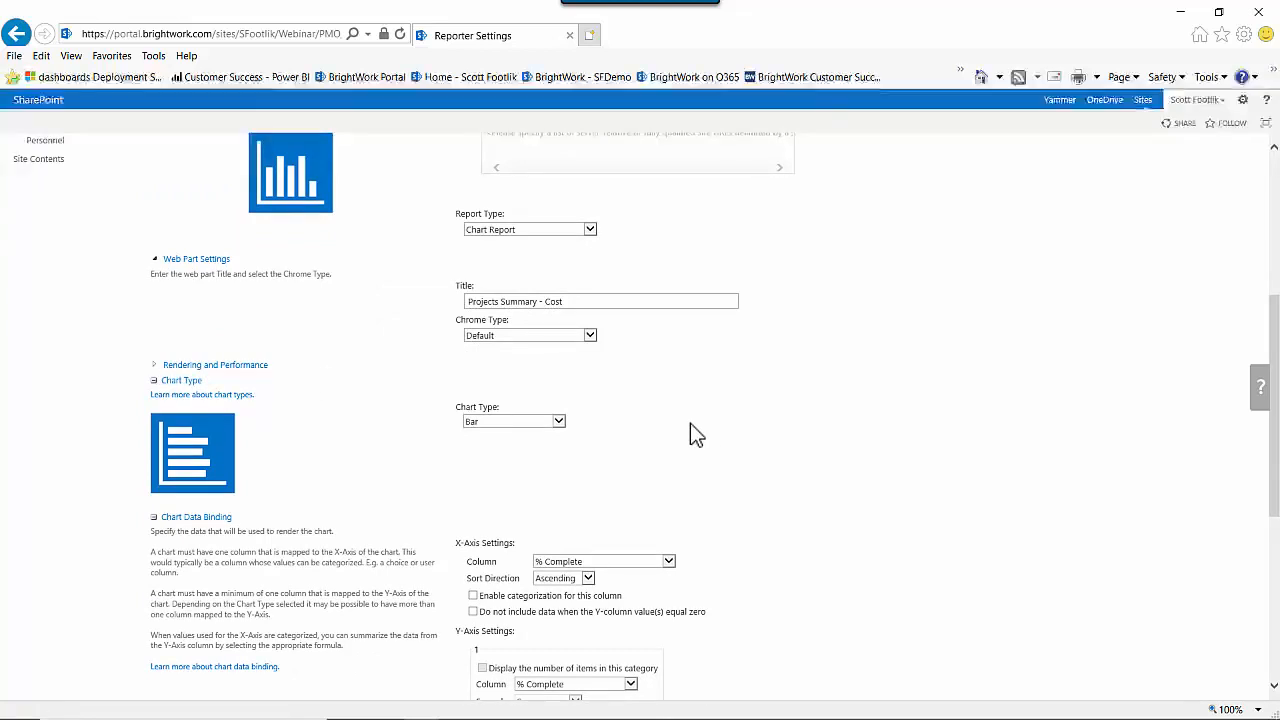
left_click(558, 422)
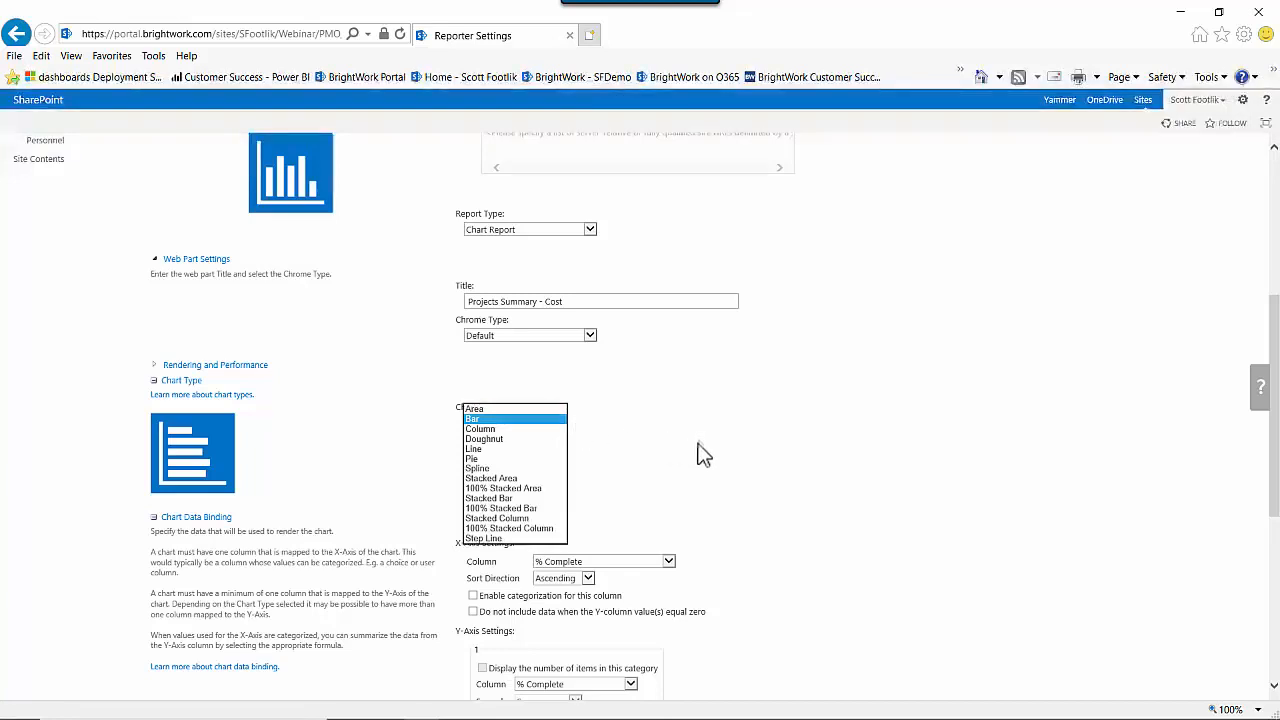
left_click(484, 430)
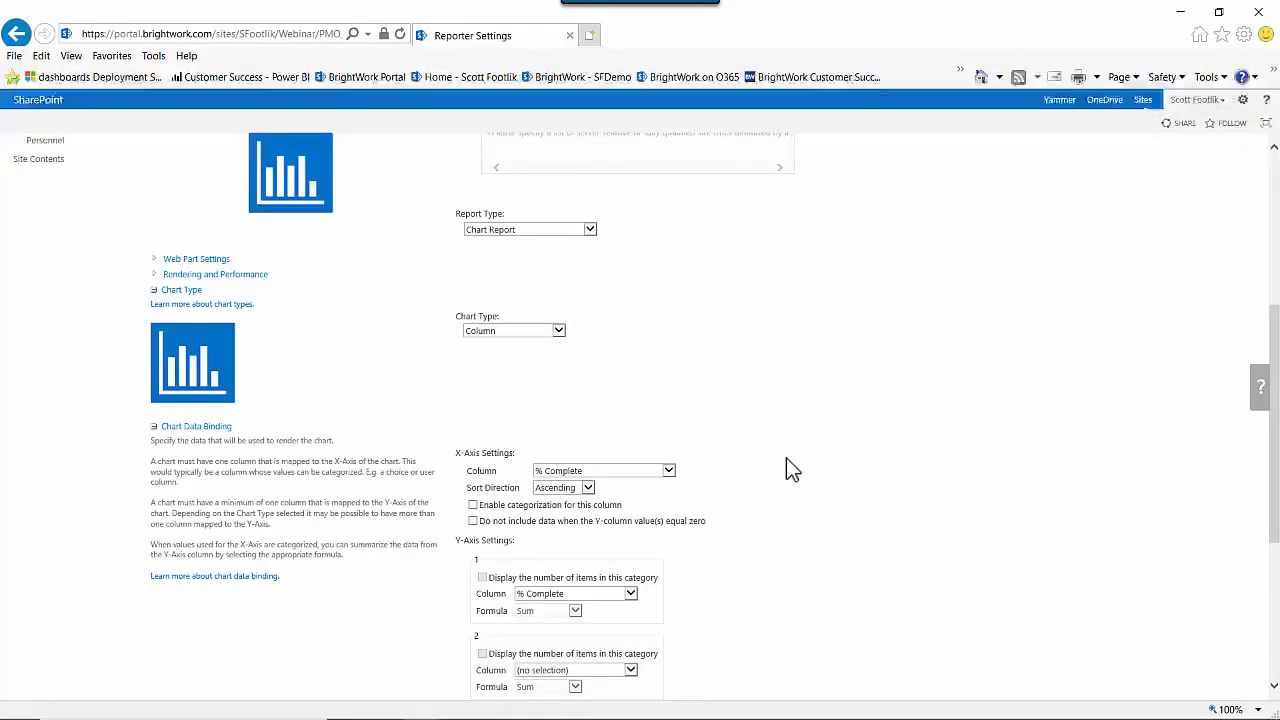
Set the X-axis column to Department and enable categorization for this column.
scroll(773, 456, "down", 3)
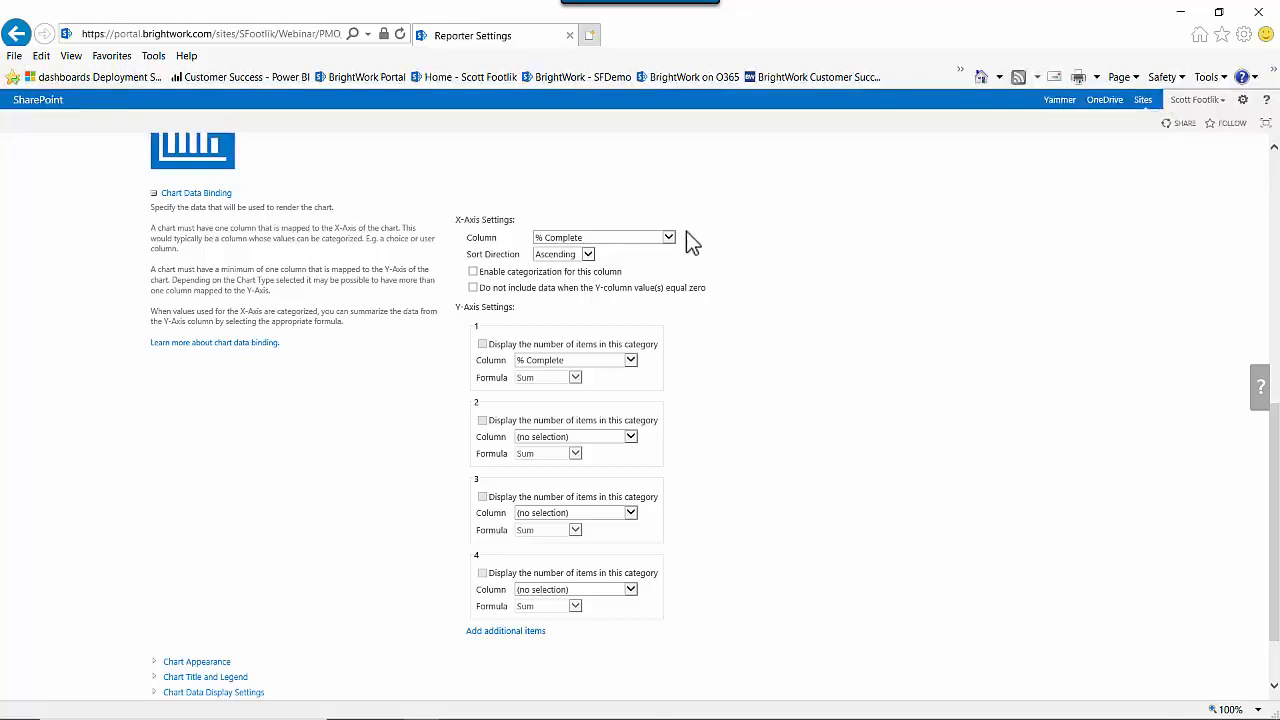
left_click(672, 238)
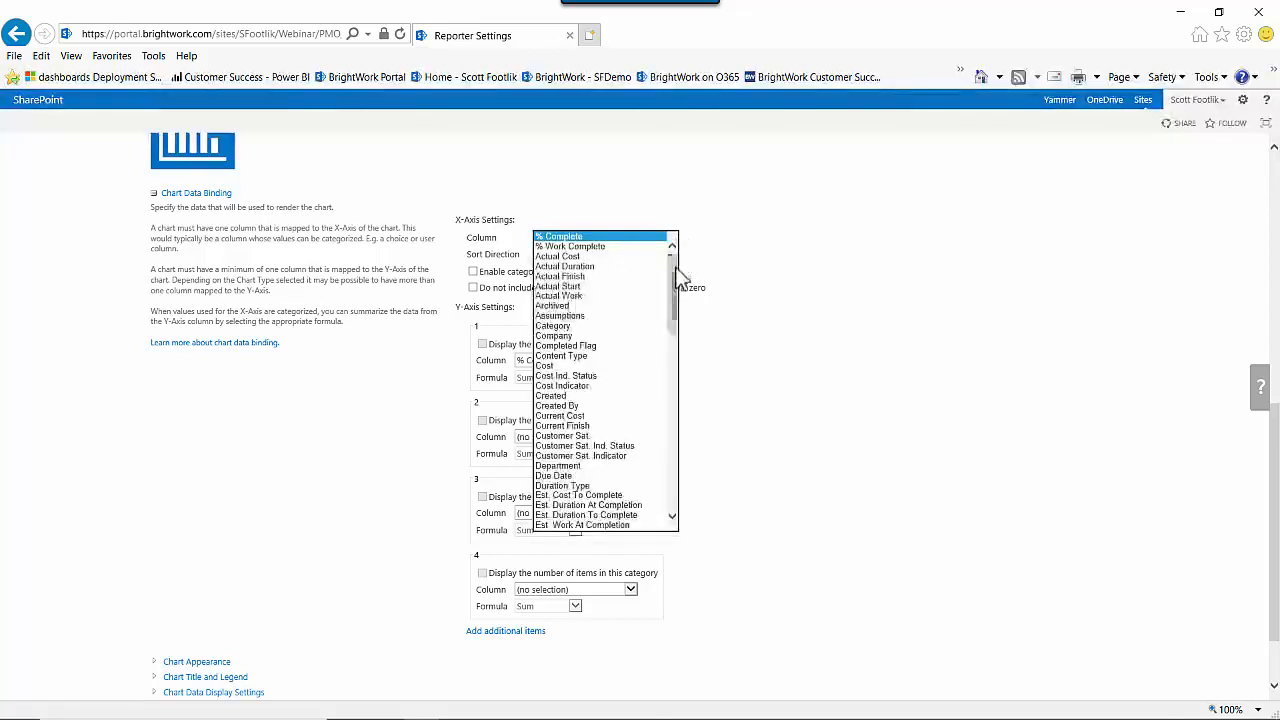
left_click_drag(680, 271, 672, 306)
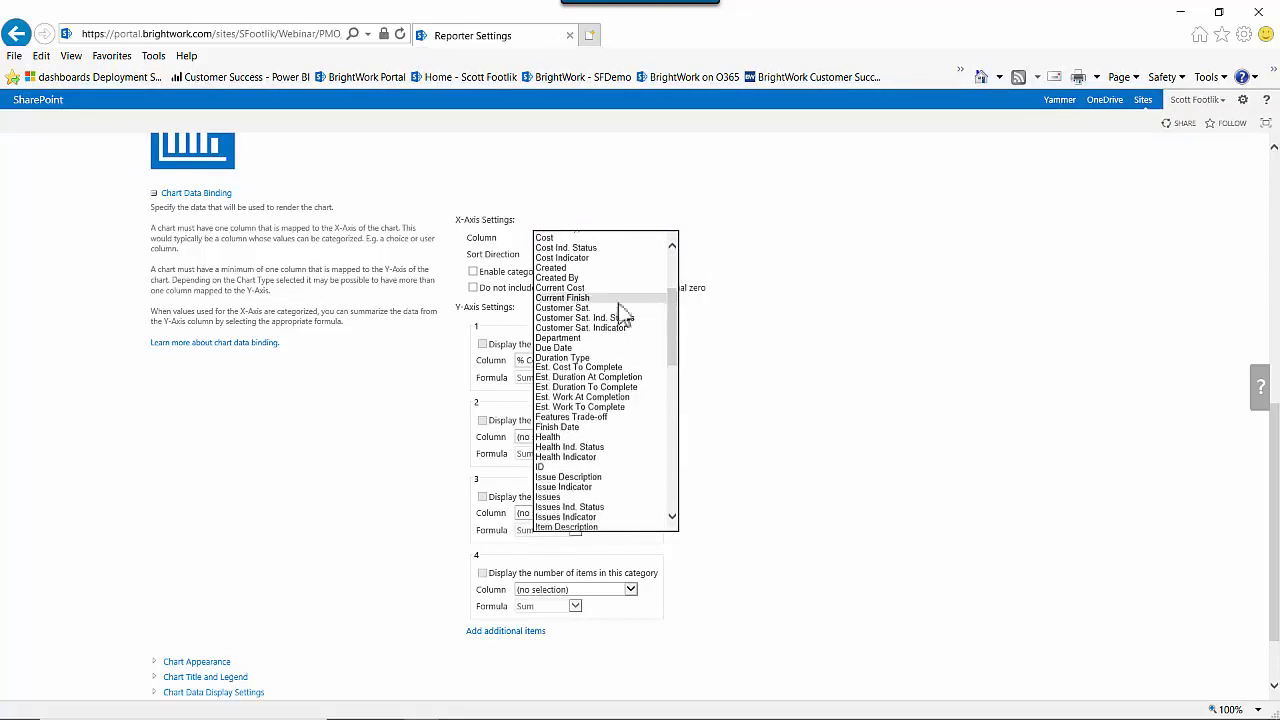
left_click(560, 338)
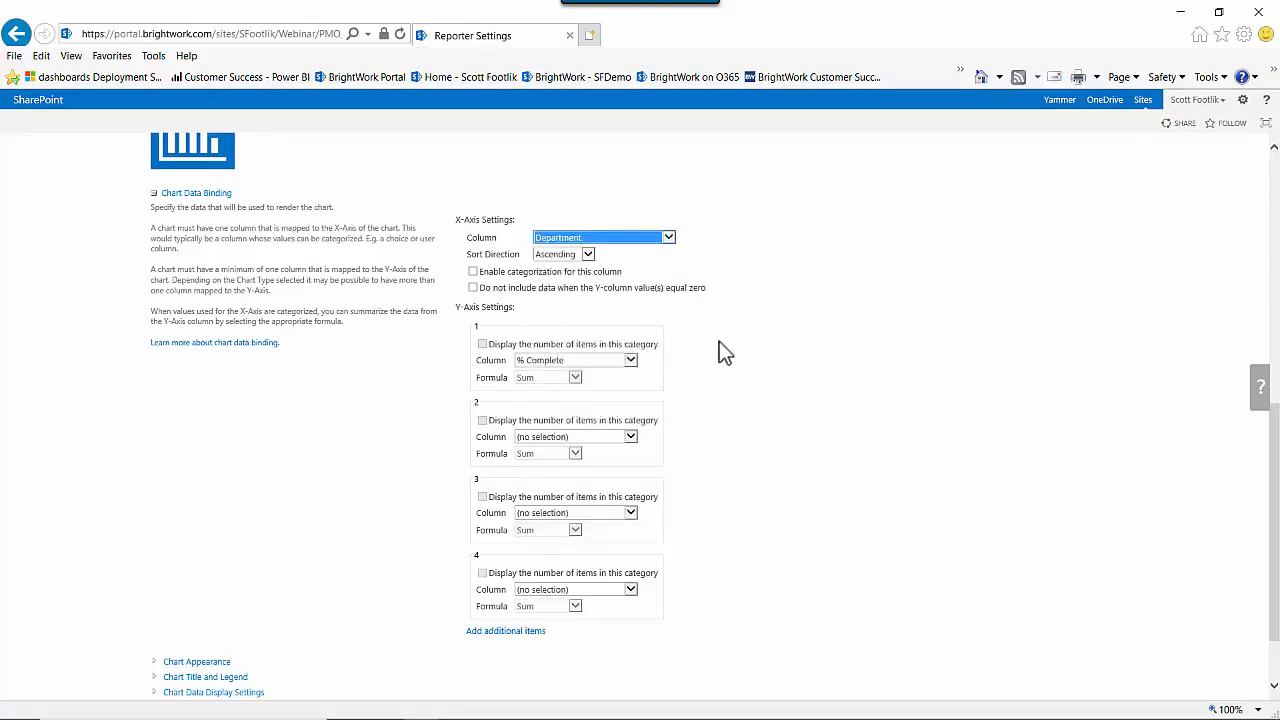
left_click(474, 273)
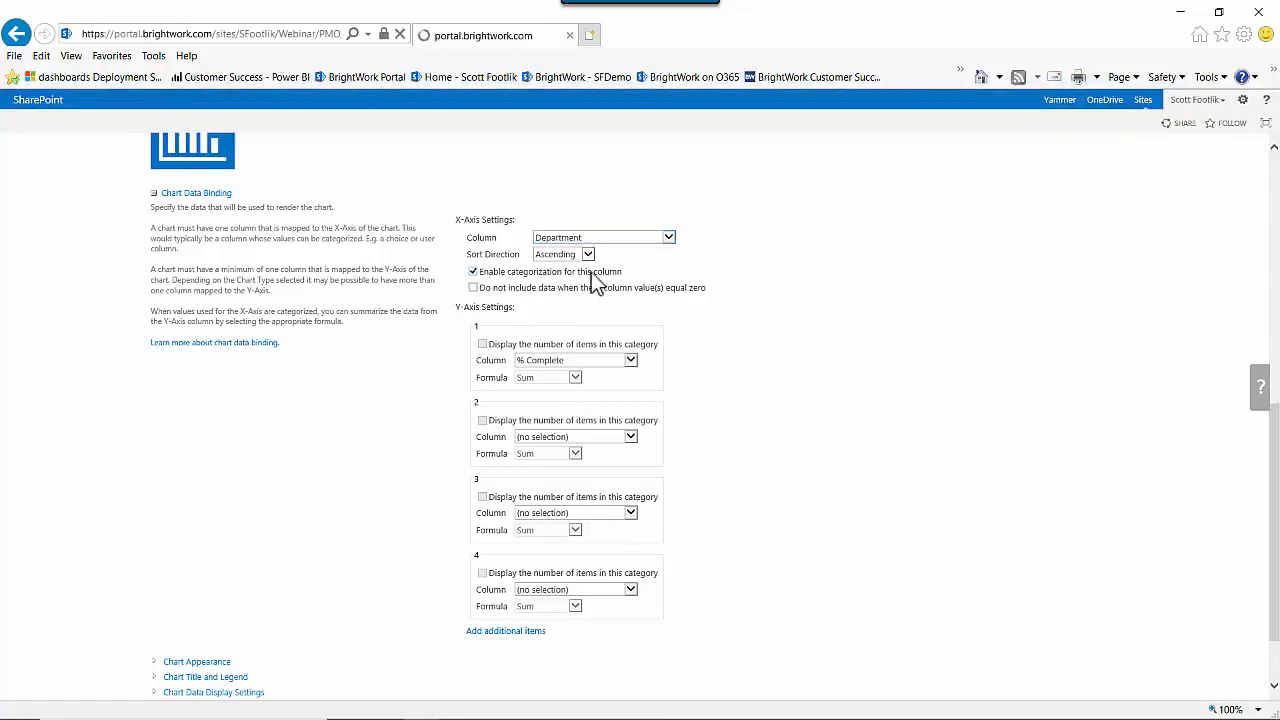
Set the first Y-axis column to Current Cost.
scroll(593, 365, "down", 10)
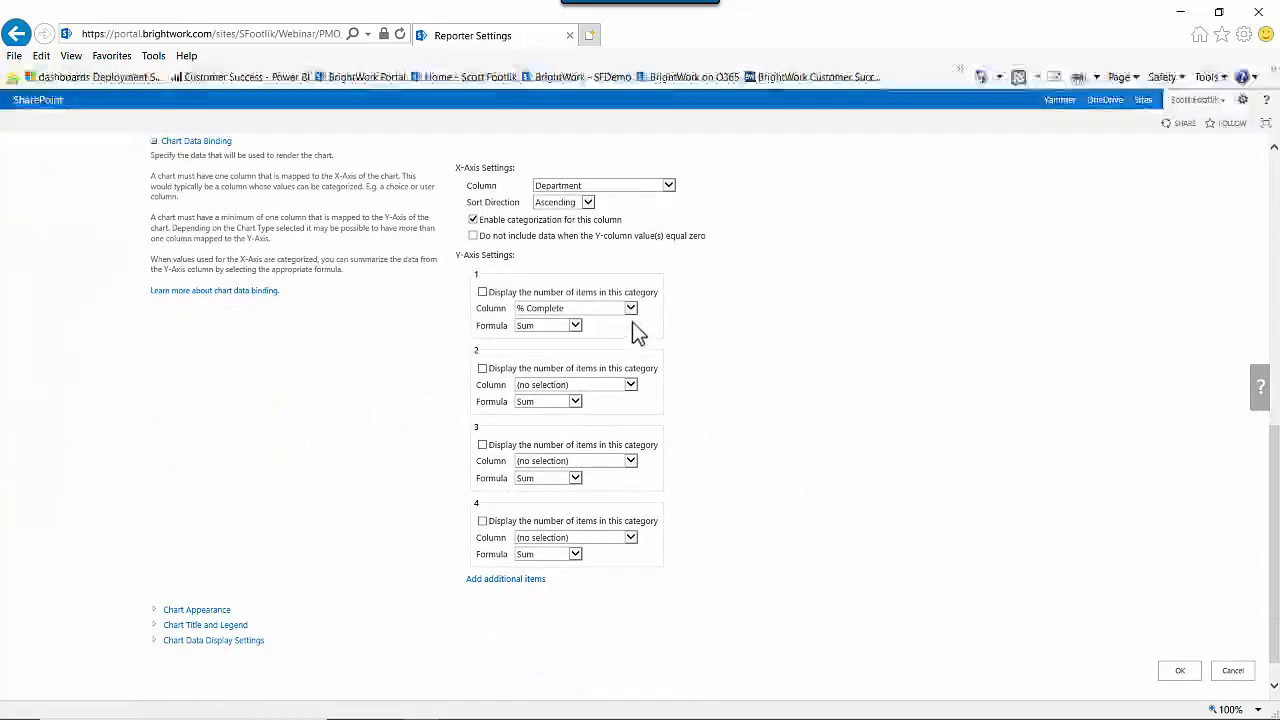
left_click(631, 310)
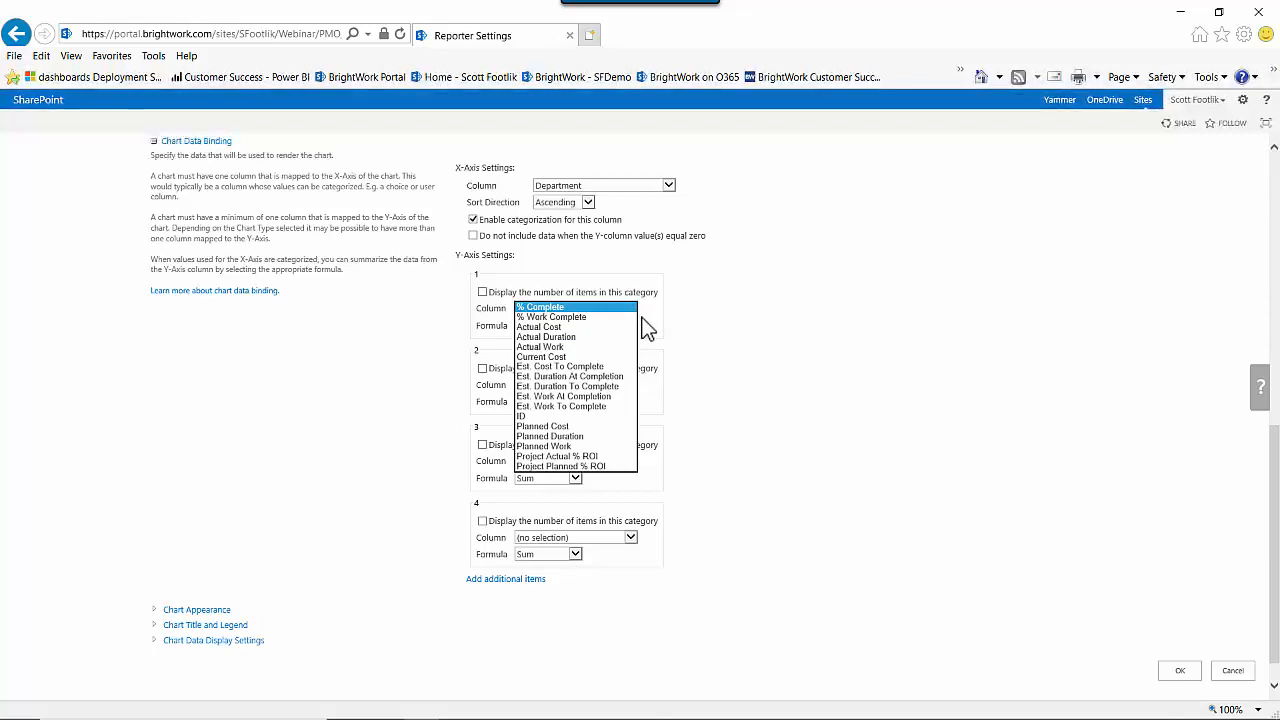
left_click(535, 357)
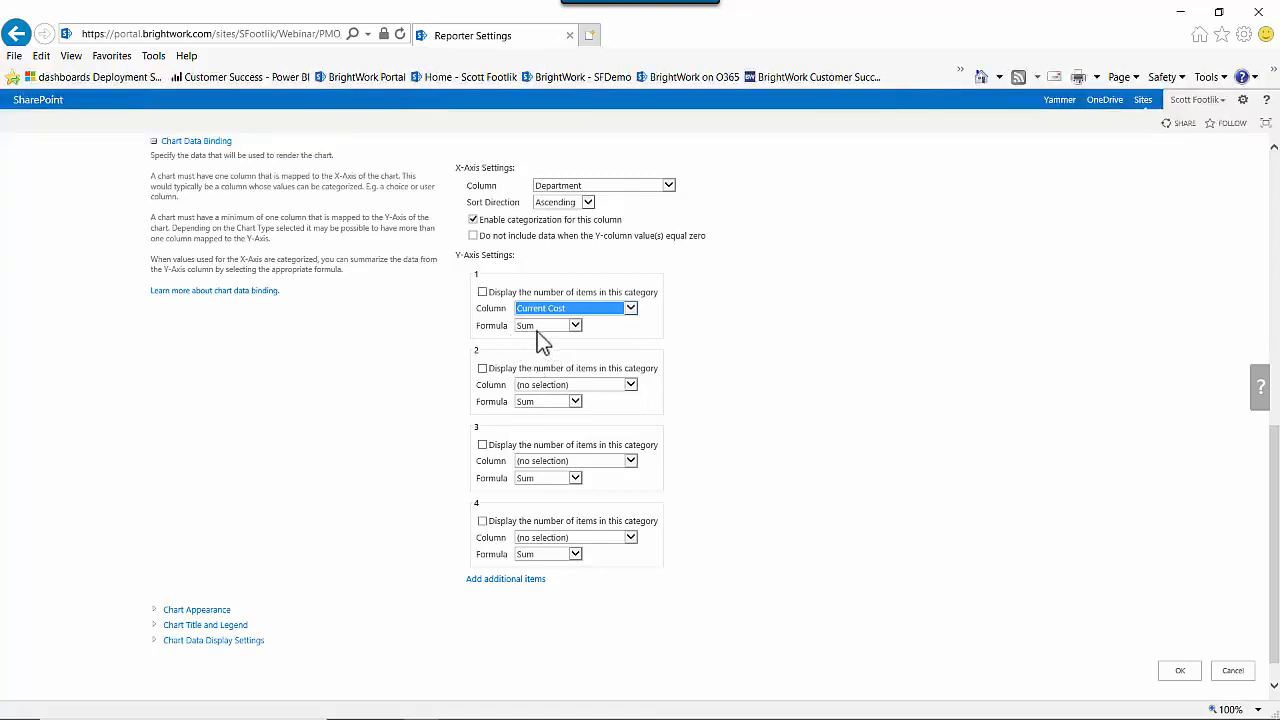
Set the second and third Y-axis columns to Planned Cost and Actual Cost.
left_click(549, 384)
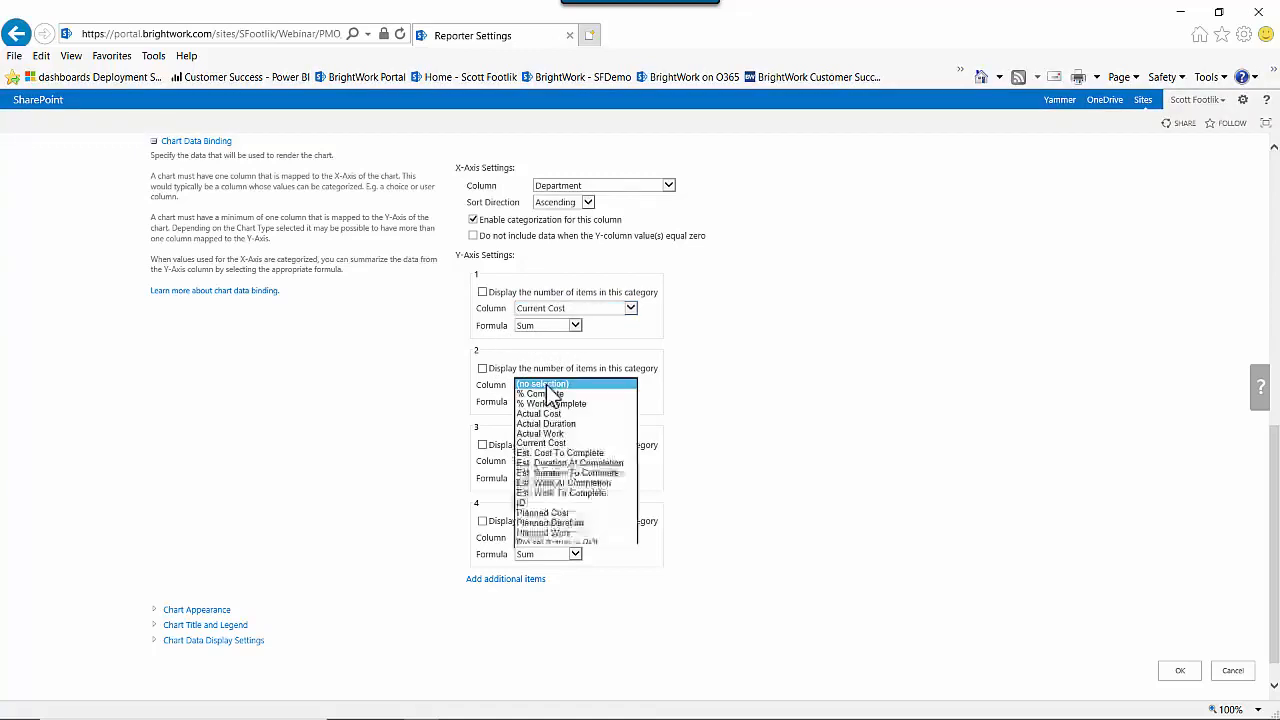
left_click(576, 514)
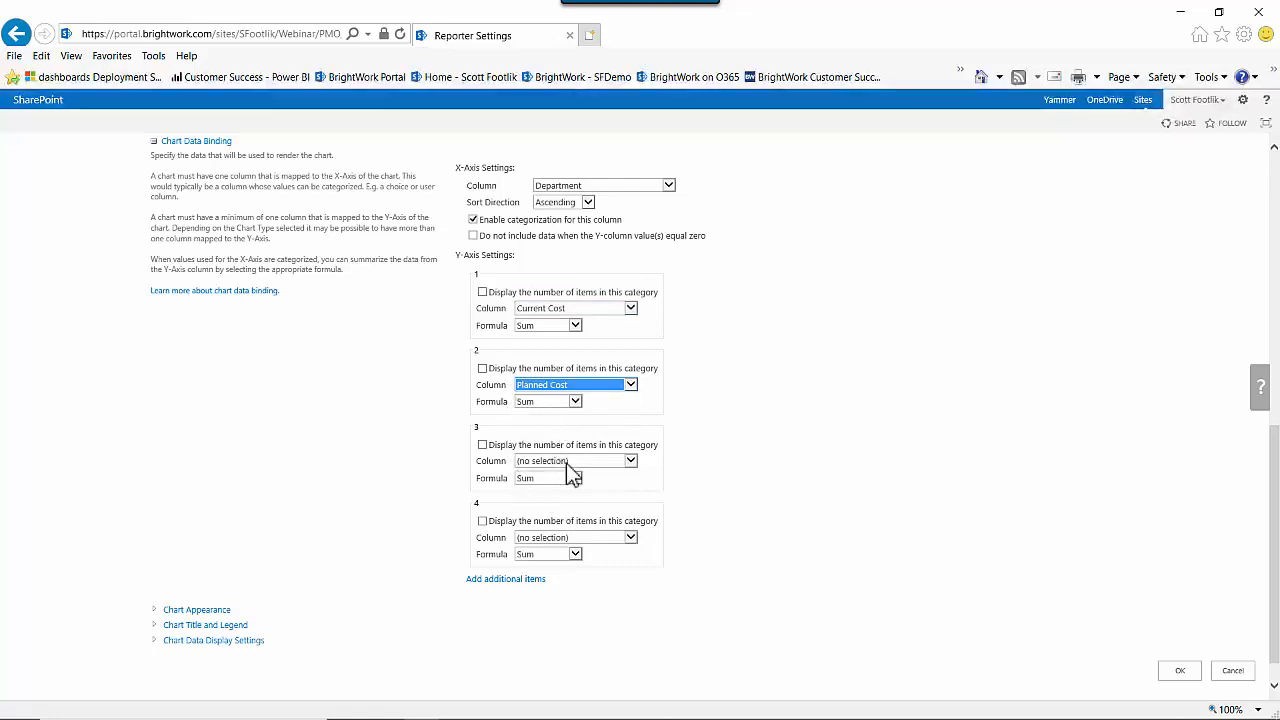
left_click(565, 463)
left_click(559, 490)
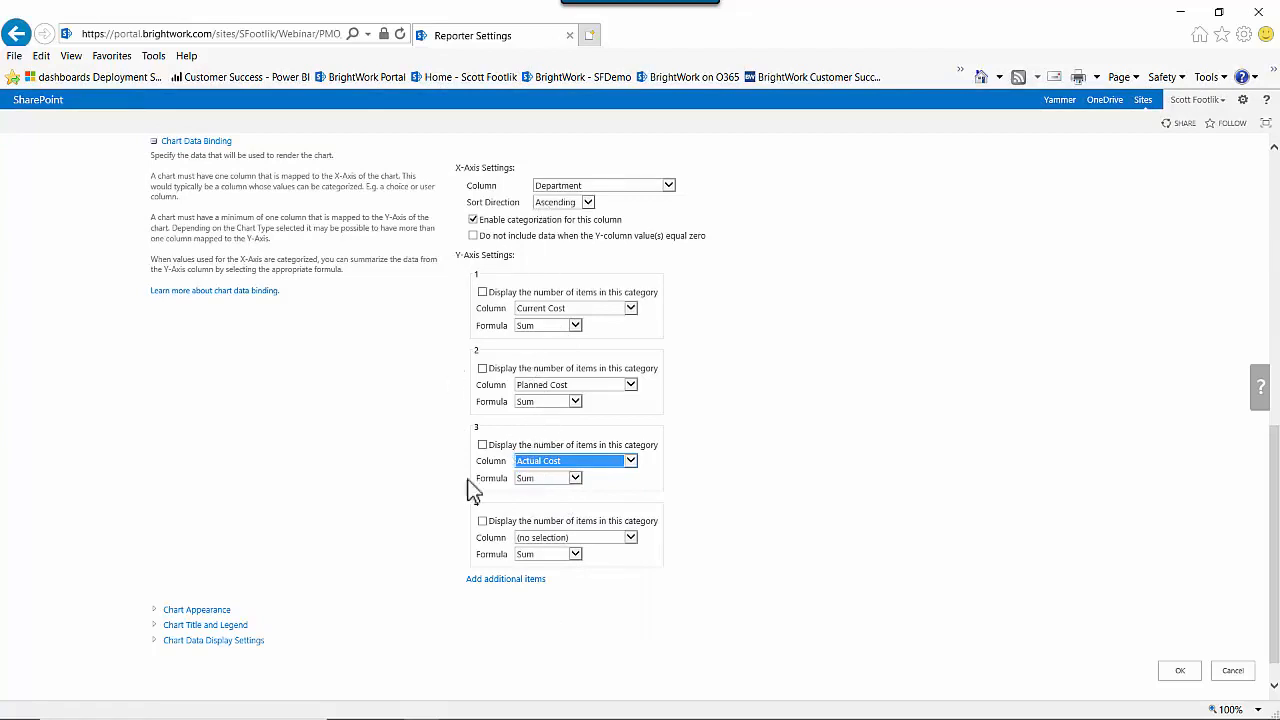
Open the chart appearance settings and set the chart theme to Bright 1.
scroll(410, 515, "down", 1)
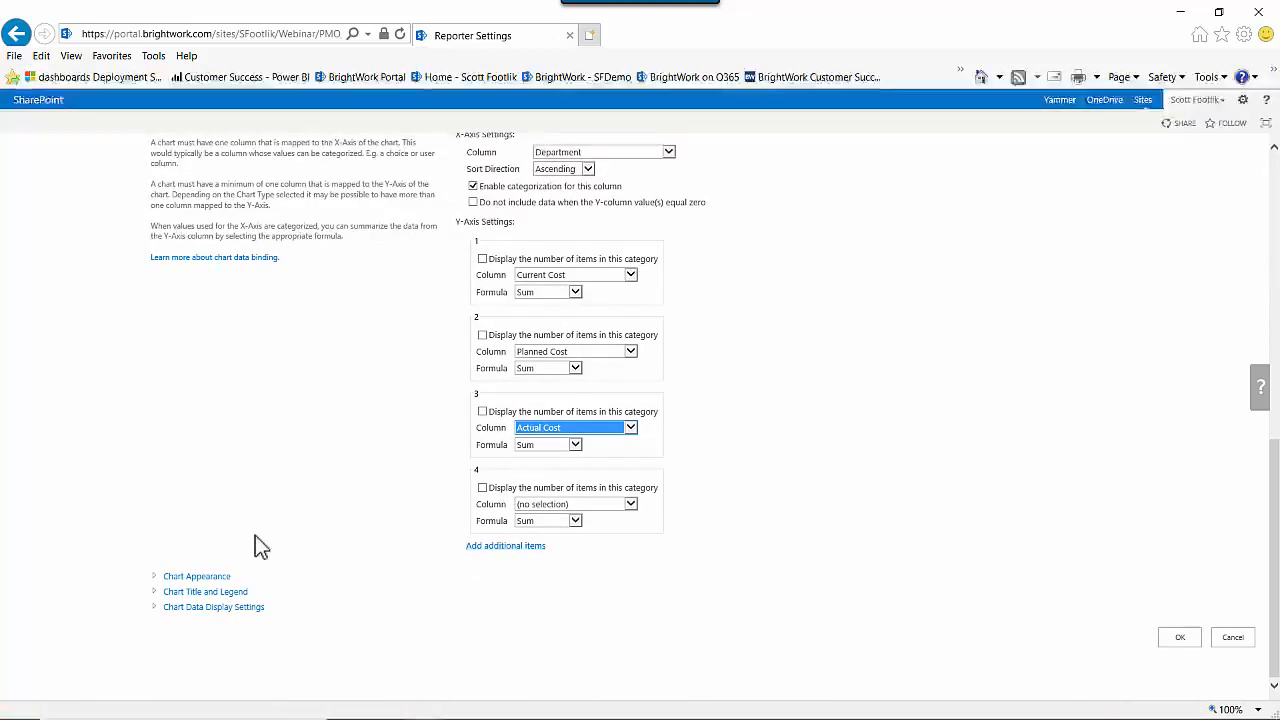
left_click(165, 577)
scroll(758, 575, "down", 3)
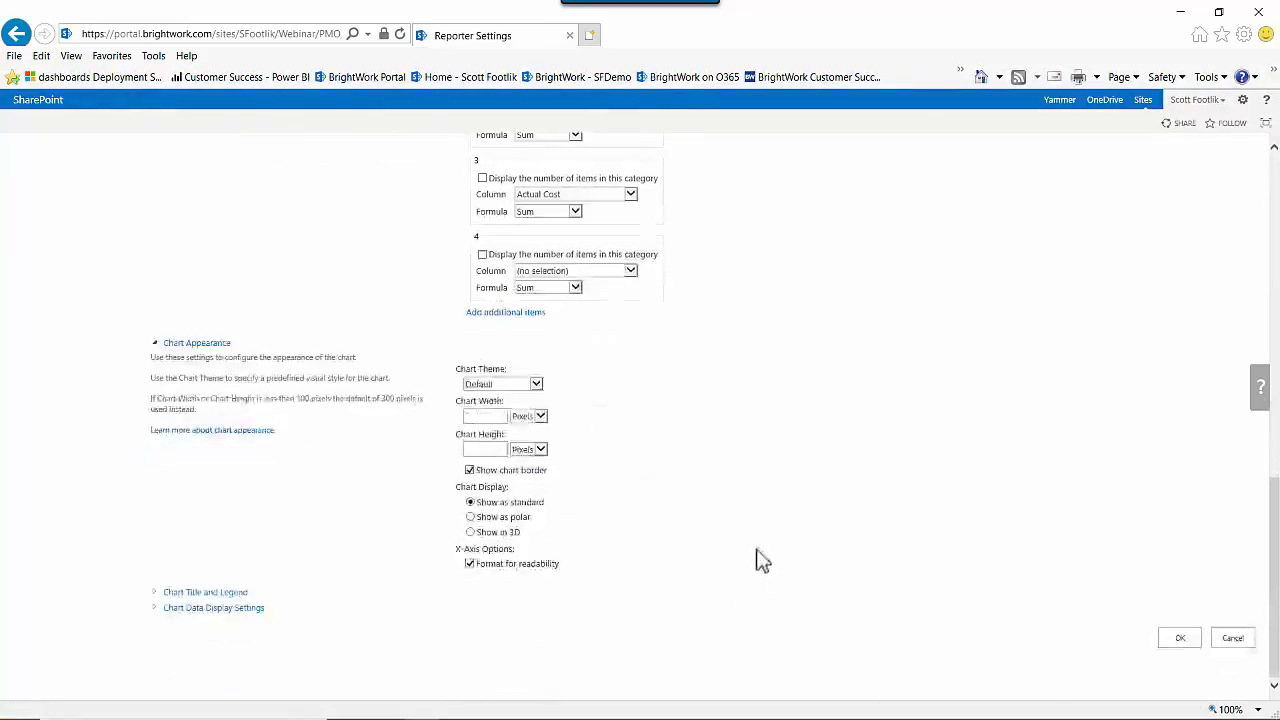
left_click(537, 385)
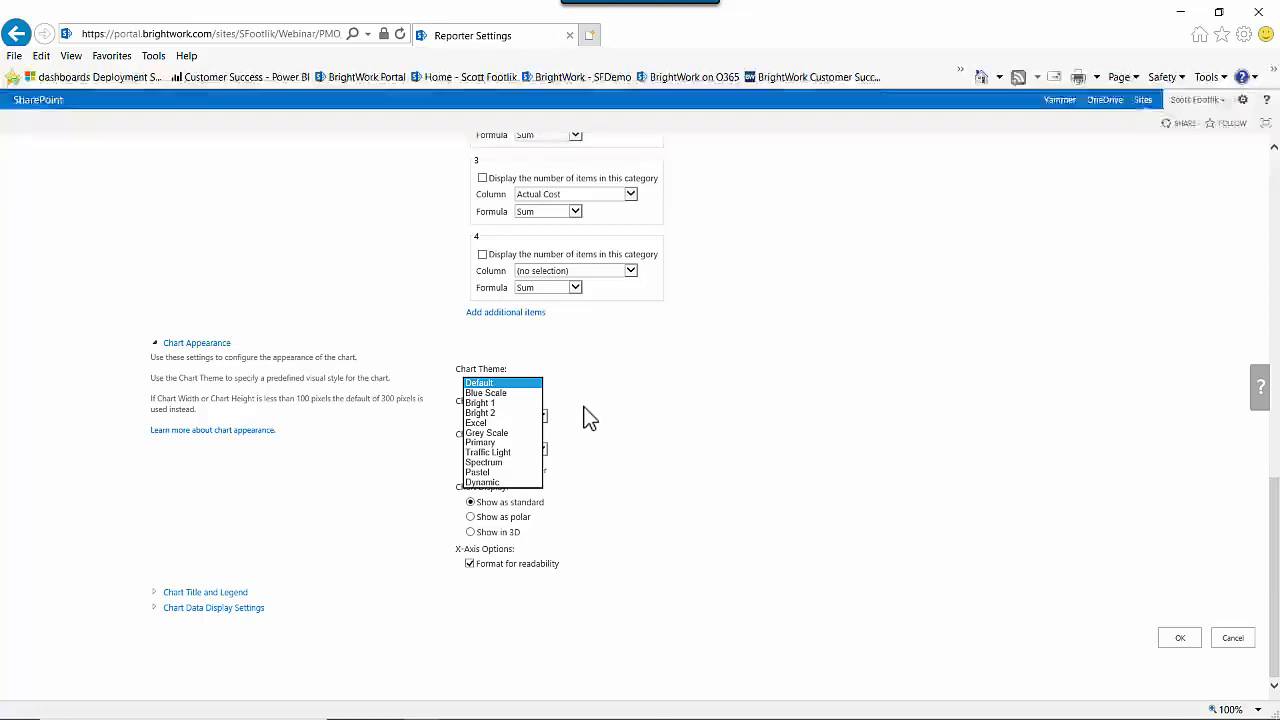
left_click(480, 403)
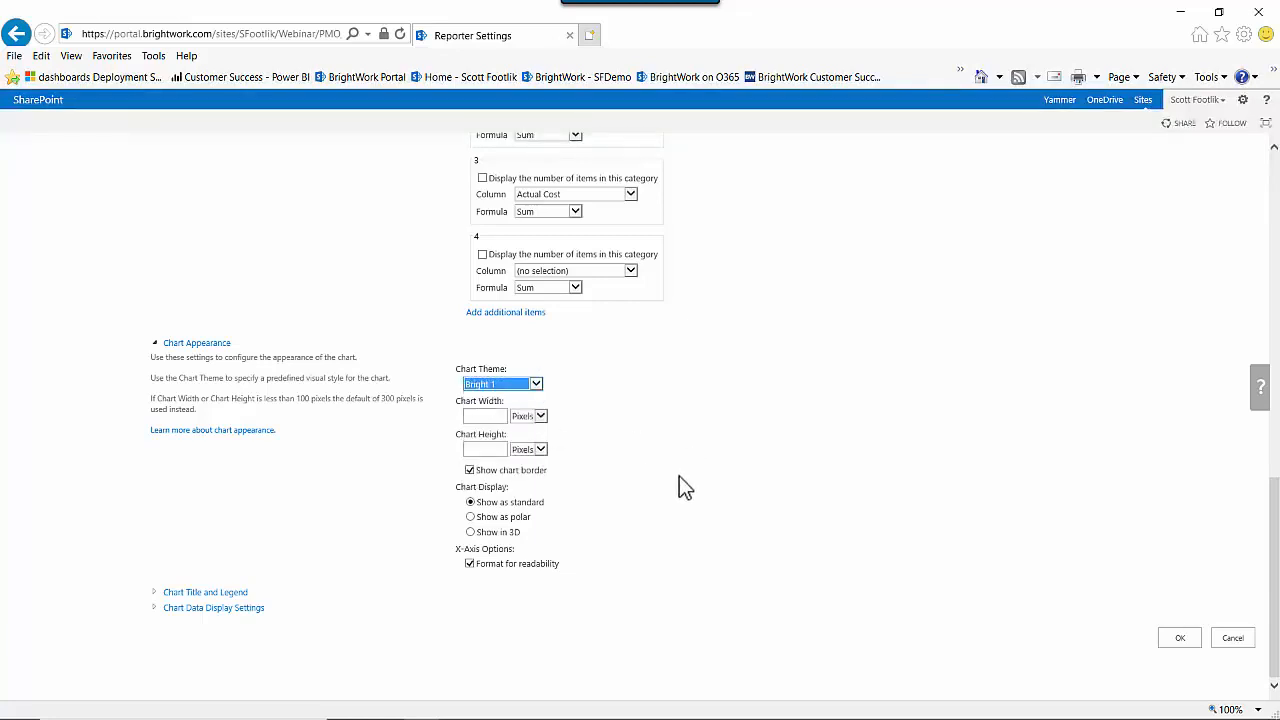
Set the chart width to 600 pixels and switch the chart display to Show in 3D.
left_click(478, 416)
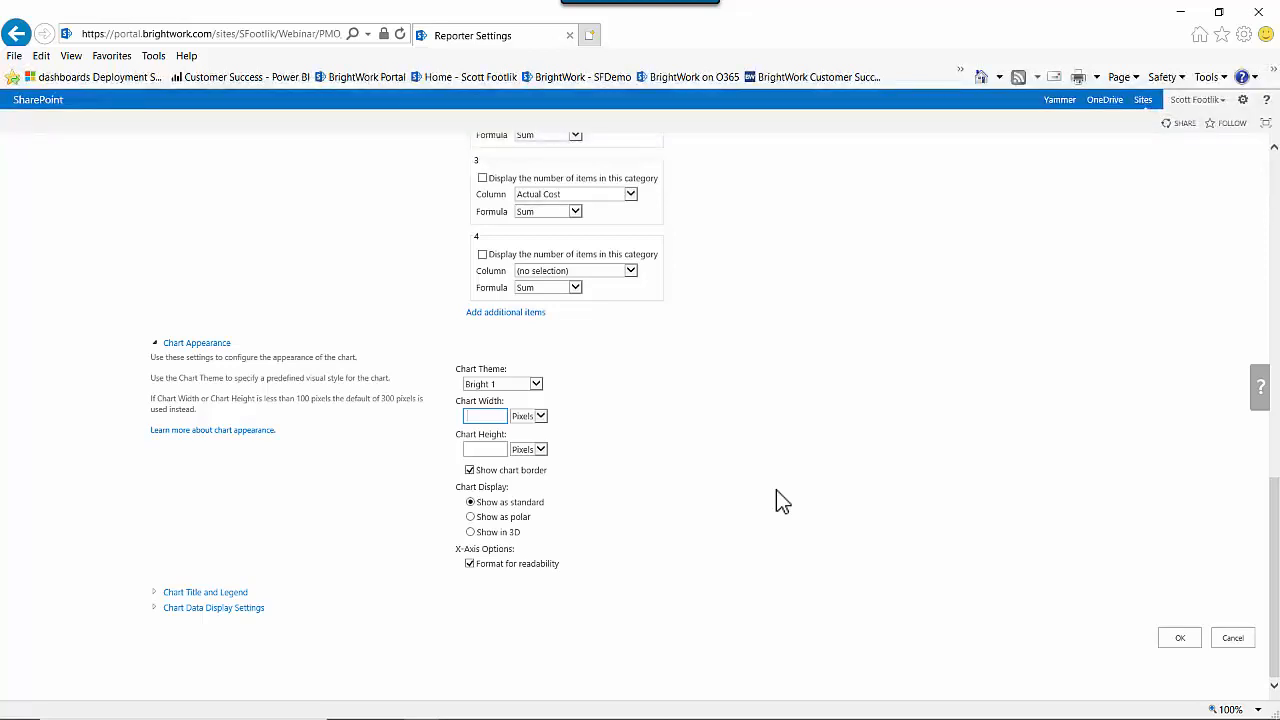
type("600")
left_click(471, 532)
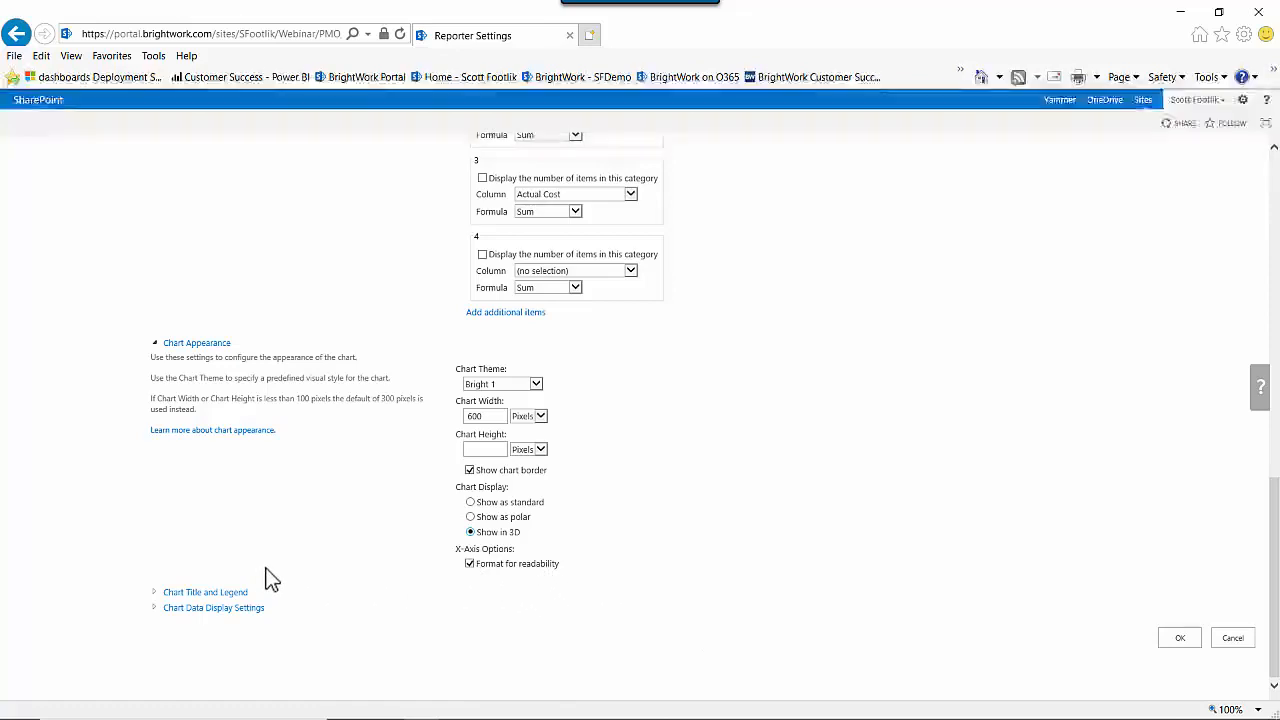
Open the chart title and legend settings and review the legend location and alignment options.
left_click(205, 594)
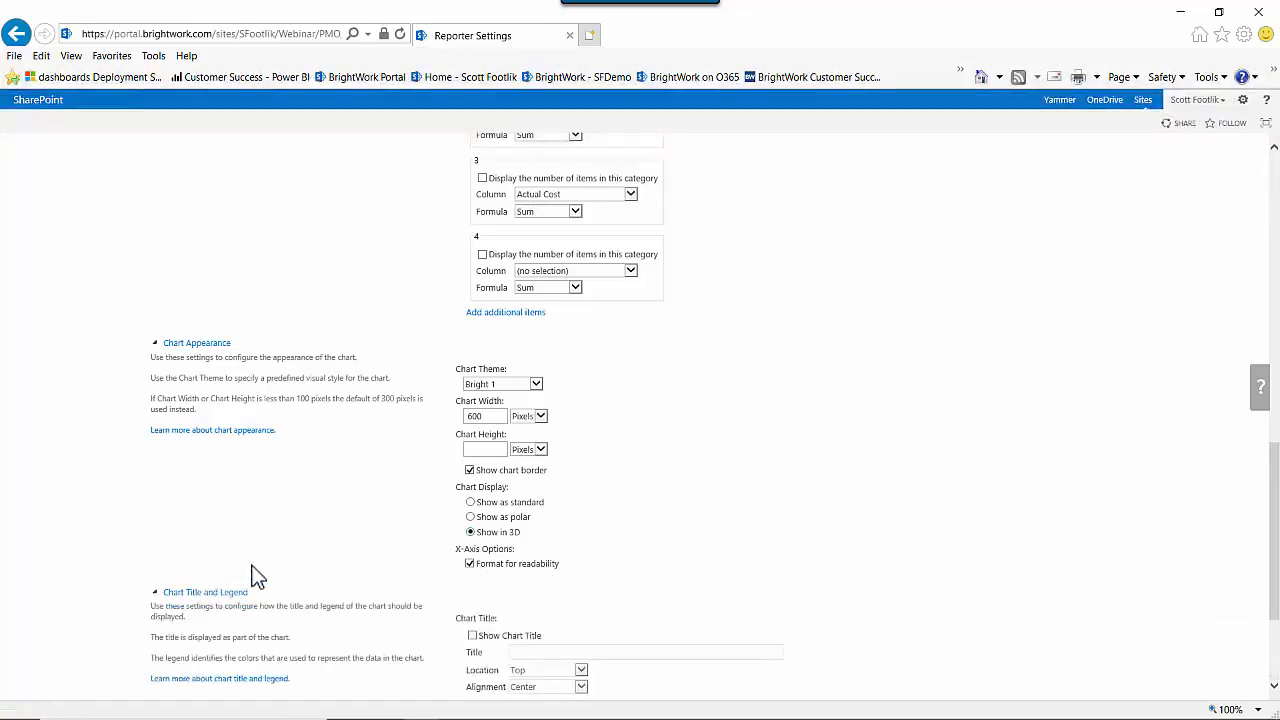
scroll(366, 568, "down", 3)
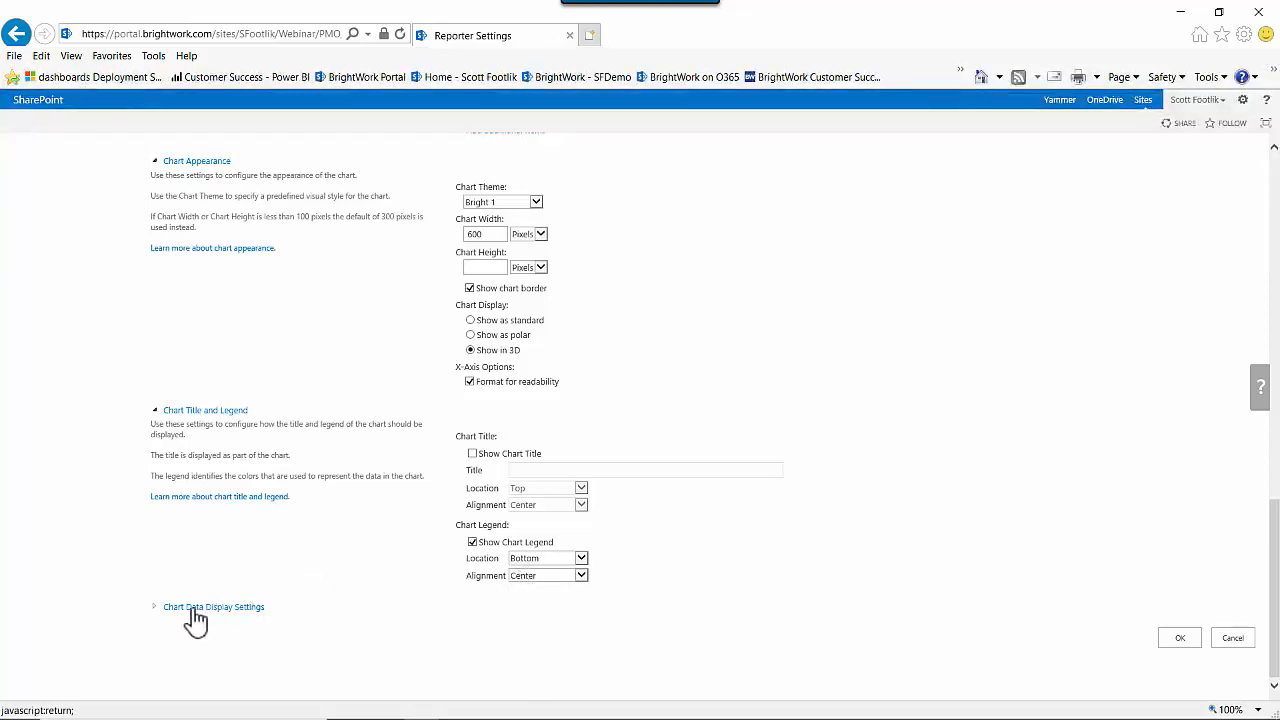
left_click(581, 560)
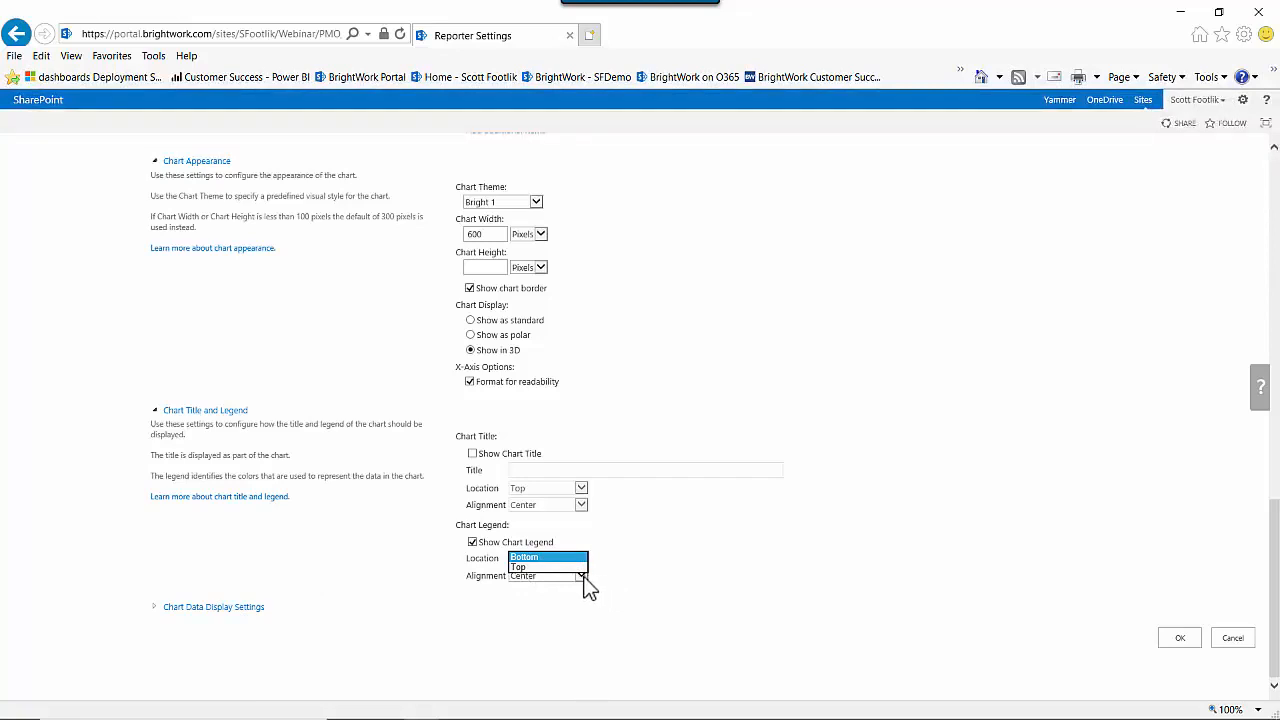
left_click(588, 578)
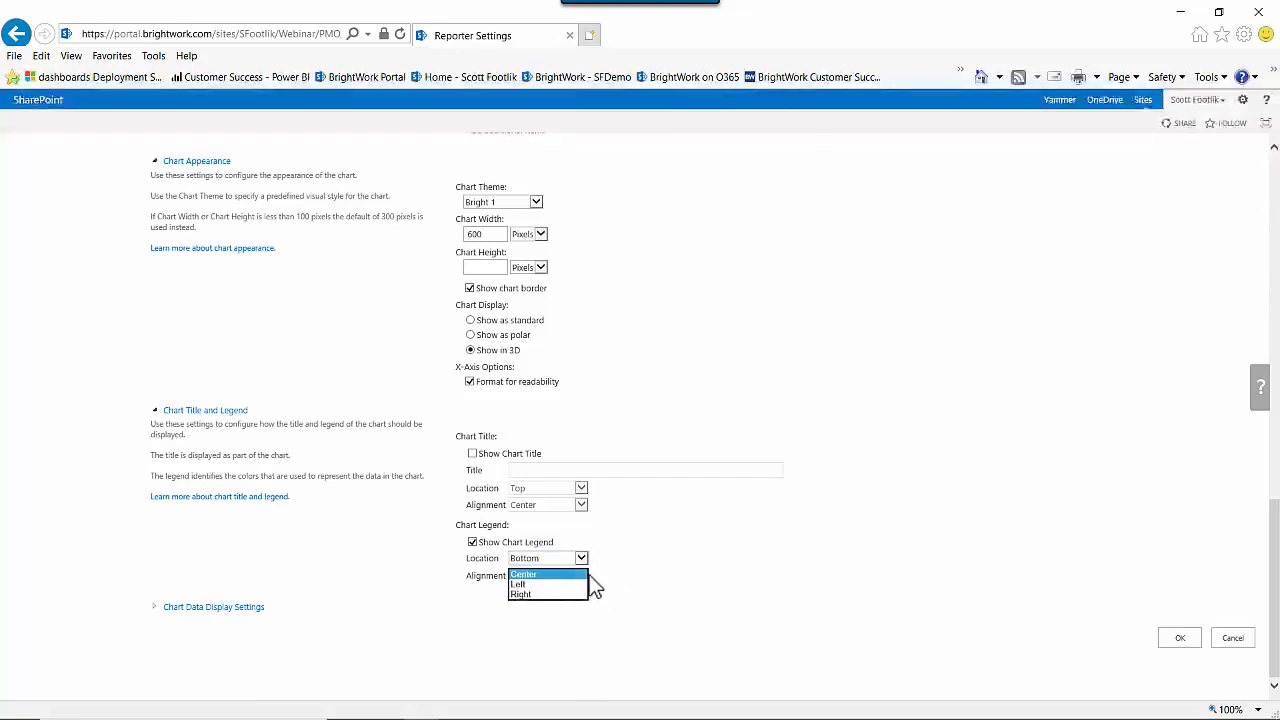
left_click(654, 576)
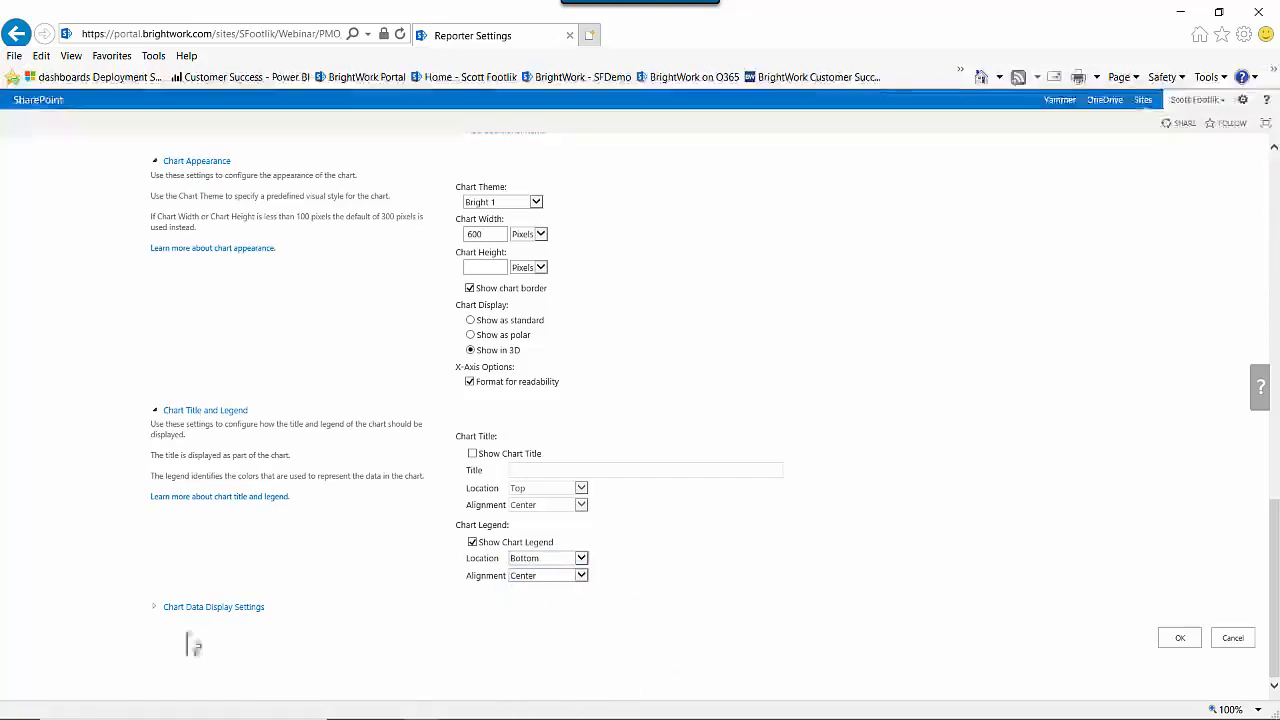
Review the chart data display settings, leaving custom styles off, and apply the Reporter settings.
left_click(155, 607)
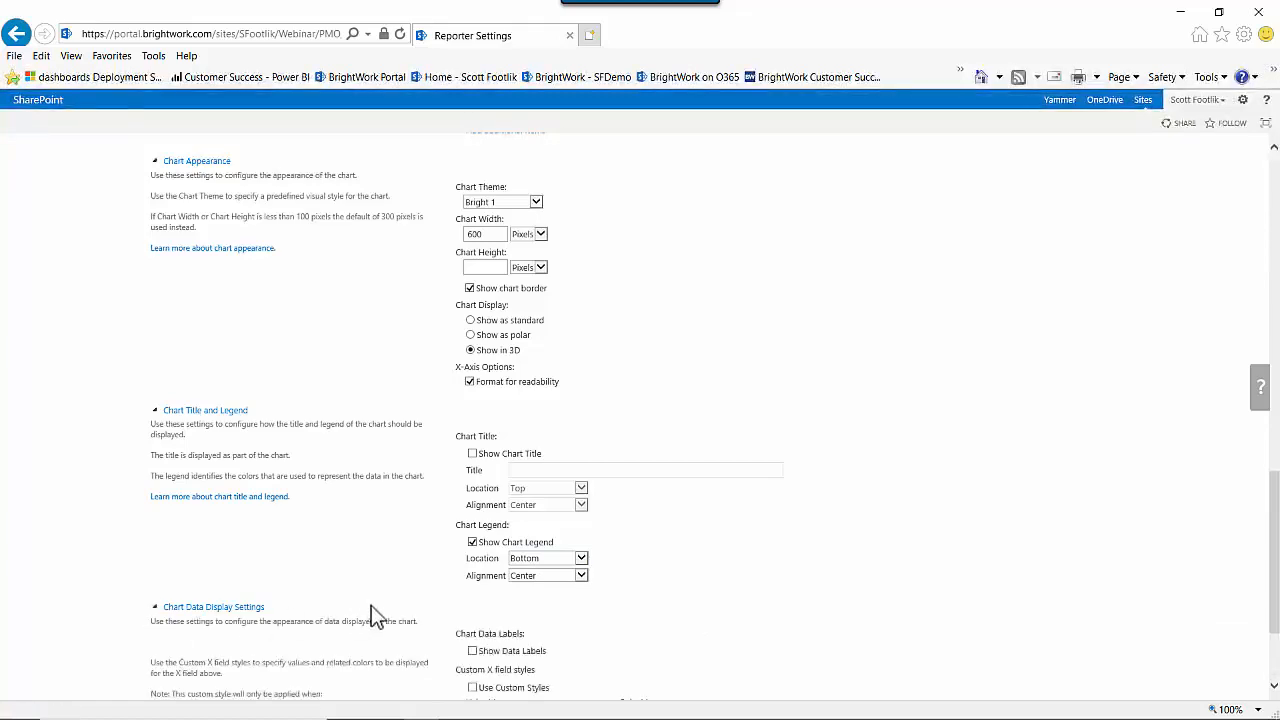
scroll(380, 606, "down", 3)
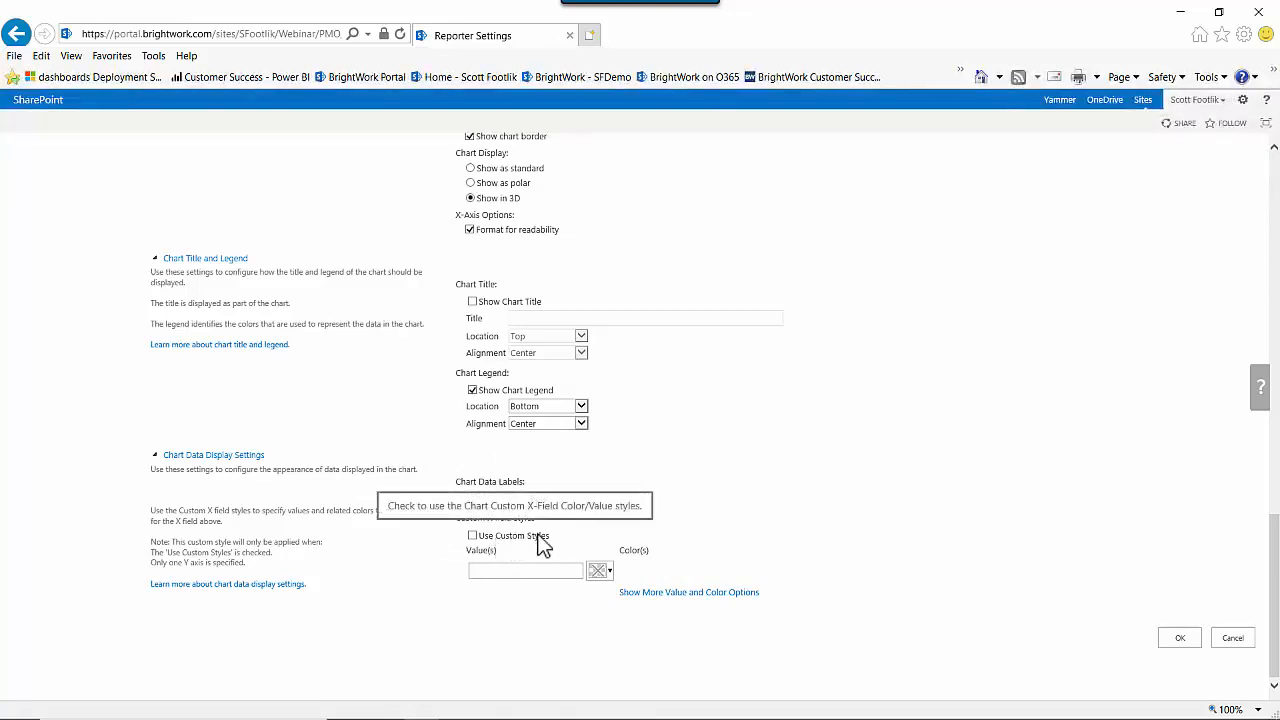
left_click(473, 536)
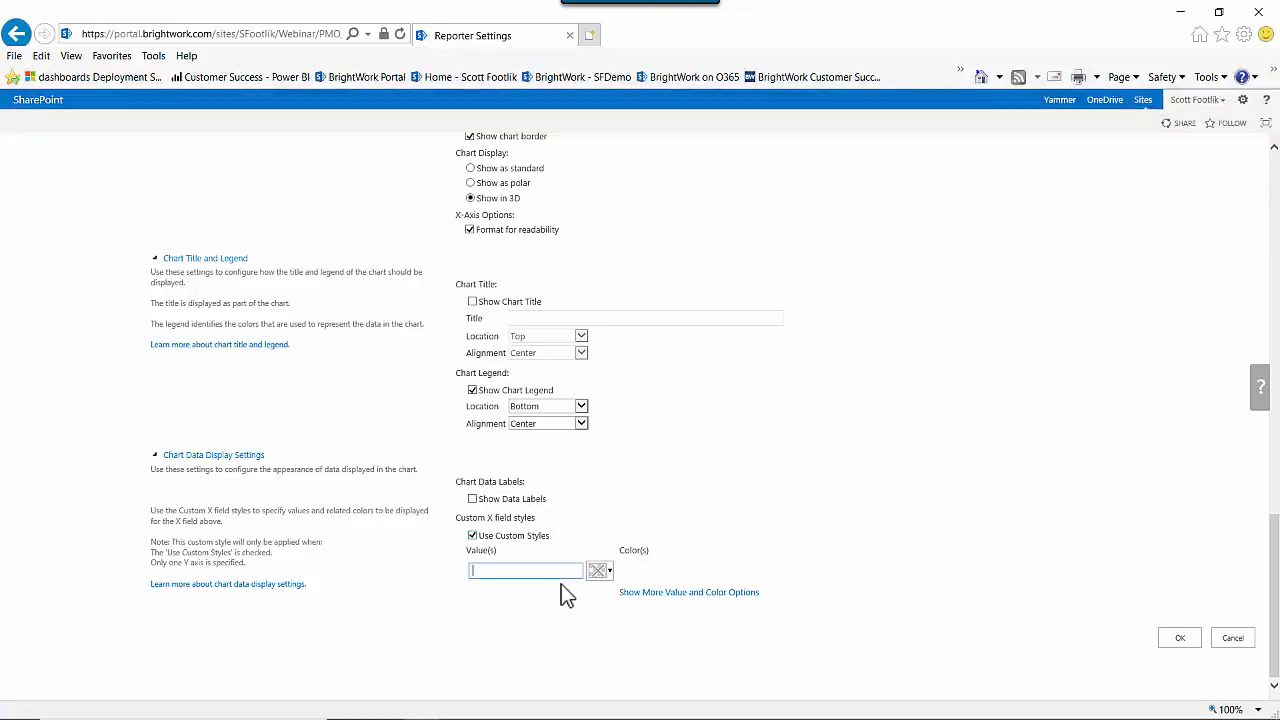
left_click(473, 536)
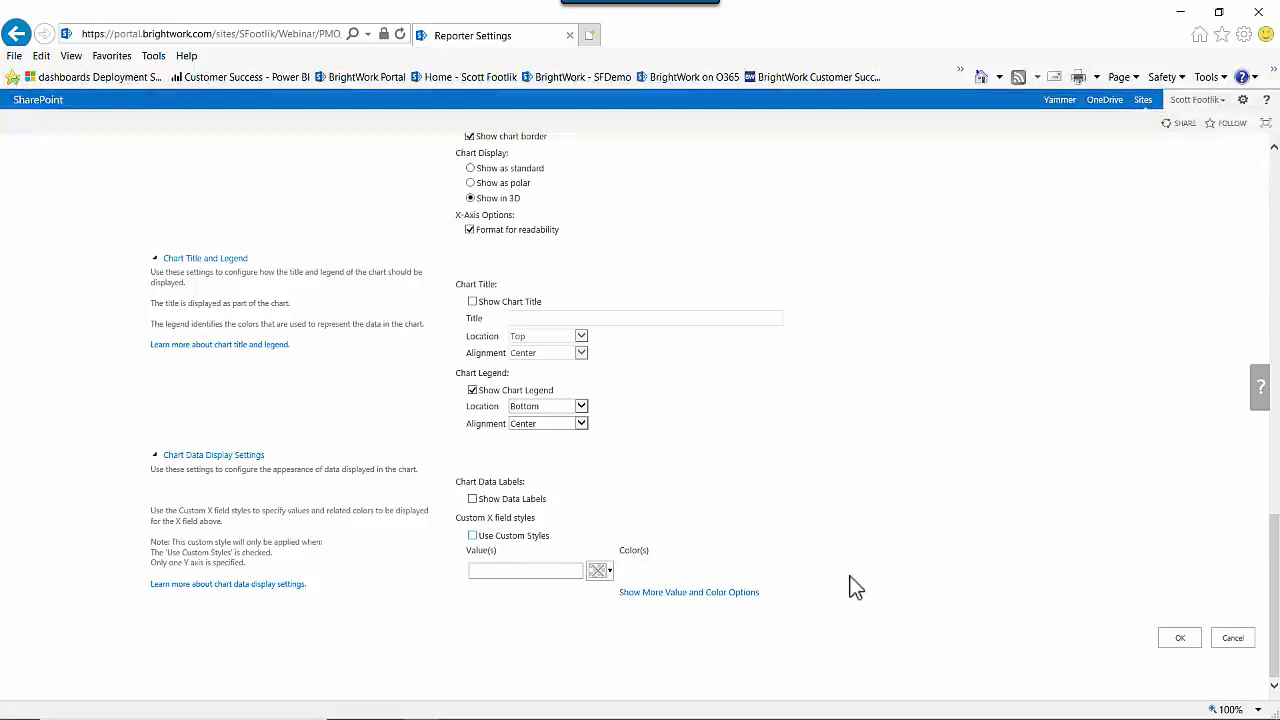
left_click(1182, 640)
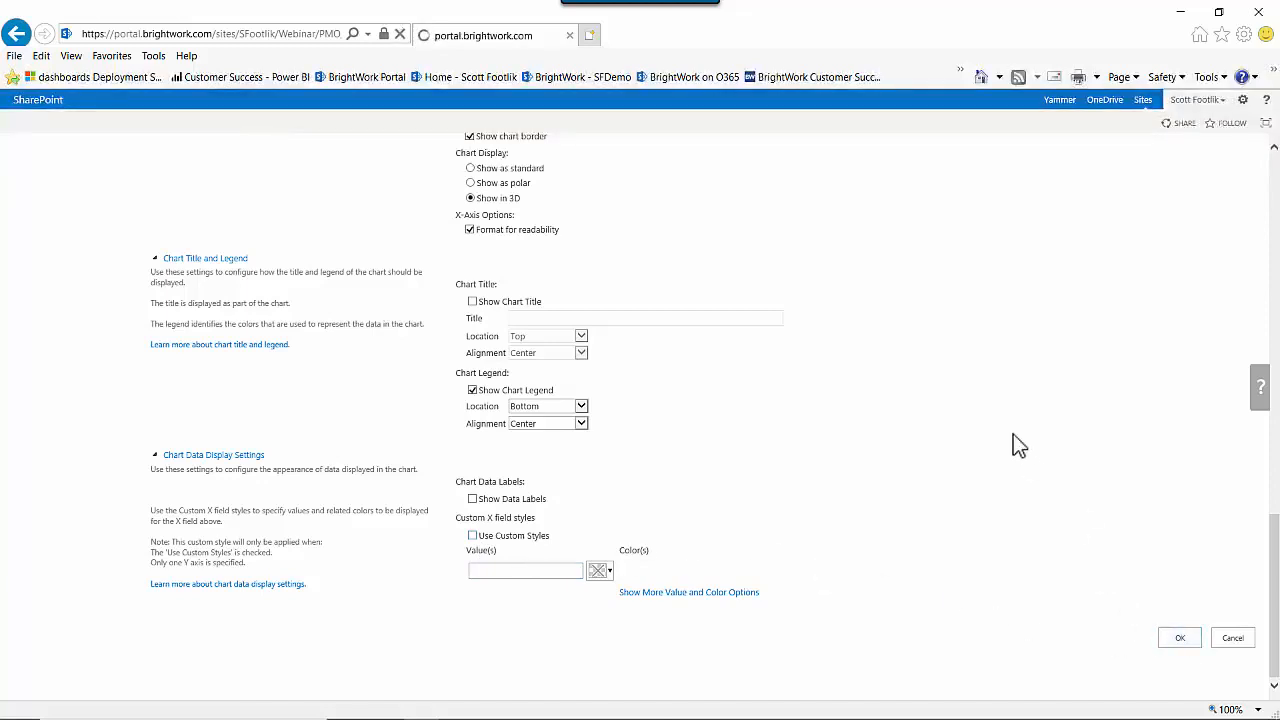